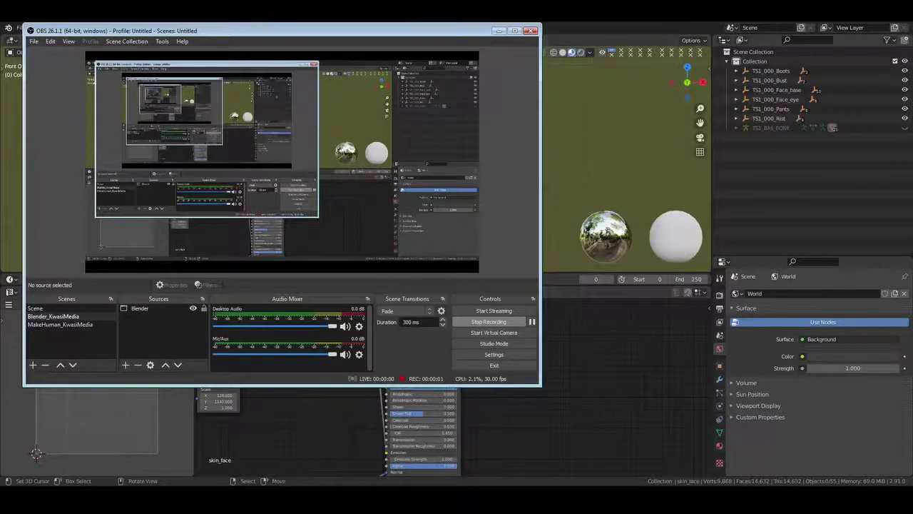
Cut the links from the image texture nodes to the Principled BSDF in the skin_face material
{"action": "left_click", "coordinate": [499, 31]}
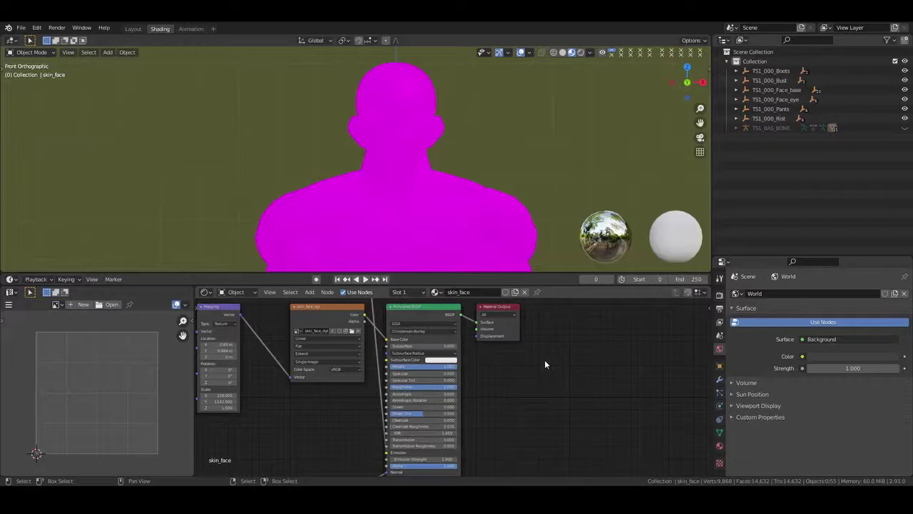
{"action": "scroll", "coordinate": [545, 363], "scroll_direction": "down", "scroll_amount": 5}
{"action": "middle_click_drag", "start_coordinate": [483, 371], "coordinate": [530, 372]}
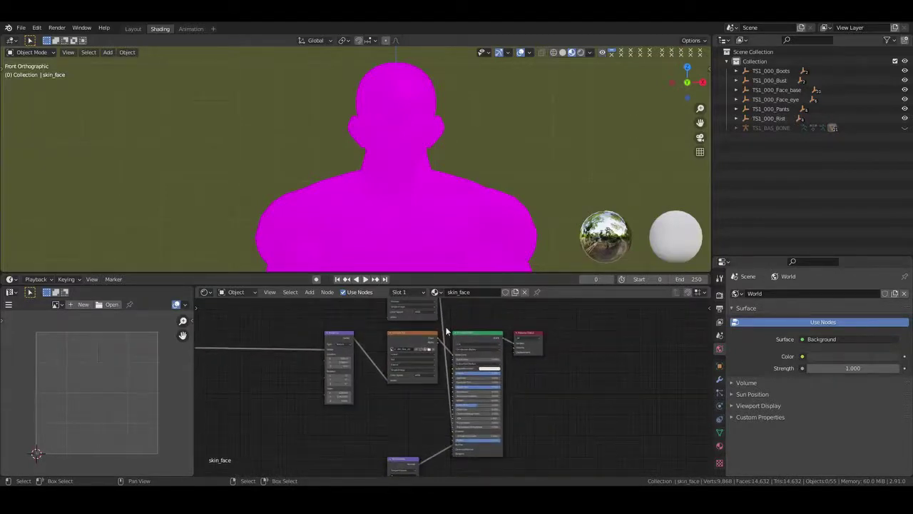
{"action": "right_click_drag", "start_coordinate": [447, 330], "coordinate": [444, 380], "text": "ctrl"}
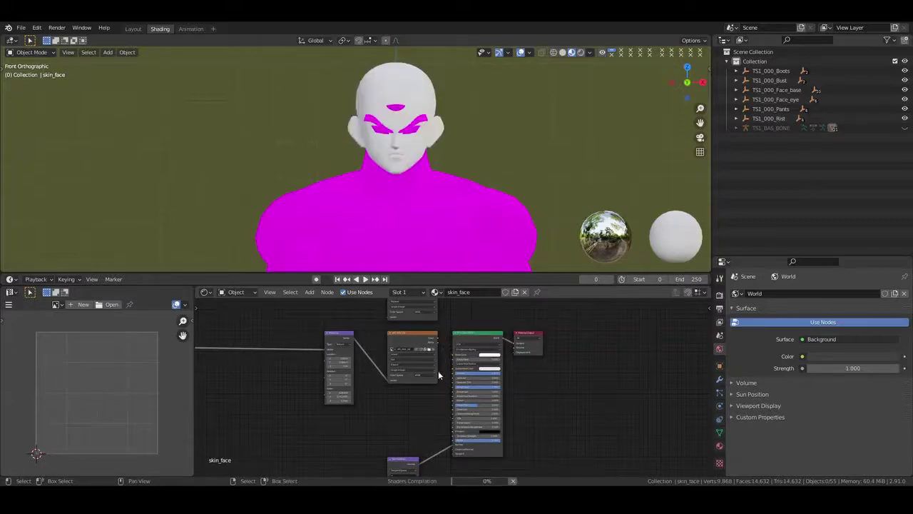
Delete the Mapping node and the coordinate input node feeding the skin_face_dyt image texture
{"action": "middle_click_drag", "start_coordinate": [440, 354], "coordinate": [518, 352]}
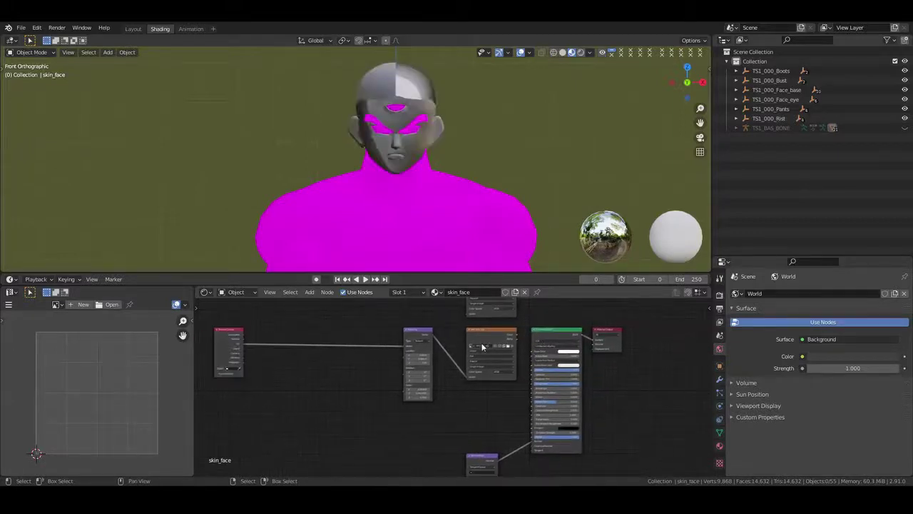
{"action": "left_click_drag", "start_coordinate": [222, 316], "coordinate": [444, 391]}
{"action": "key", "text": "x"}
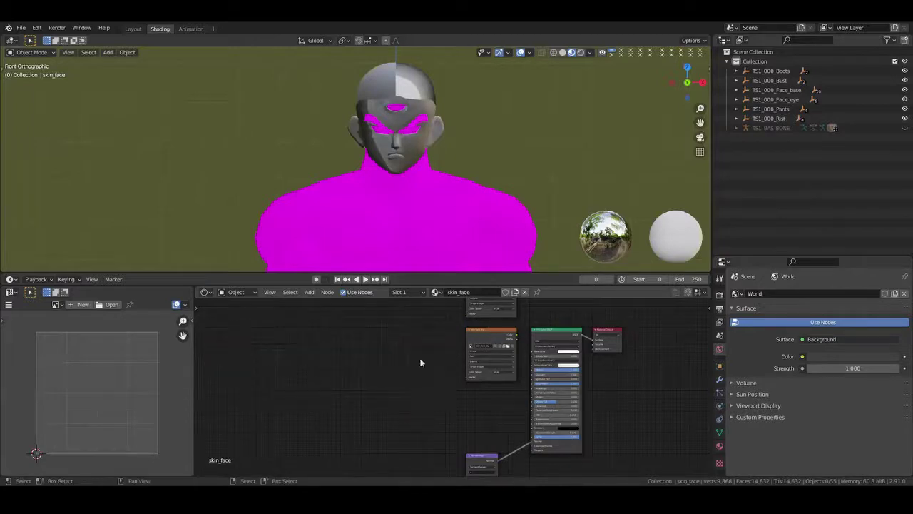
Move the two face image texture nodes together, farther away from the Principled BSDF node
{"action": "scroll", "coordinate": [428, 387], "scroll_direction": "up", "scroll_amount": 3, "text": "shift"}
{"action": "left_click_drag", "start_coordinate": [438, 346], "coordinate": [511, 420]}
{"action": "key", "text": "g"}
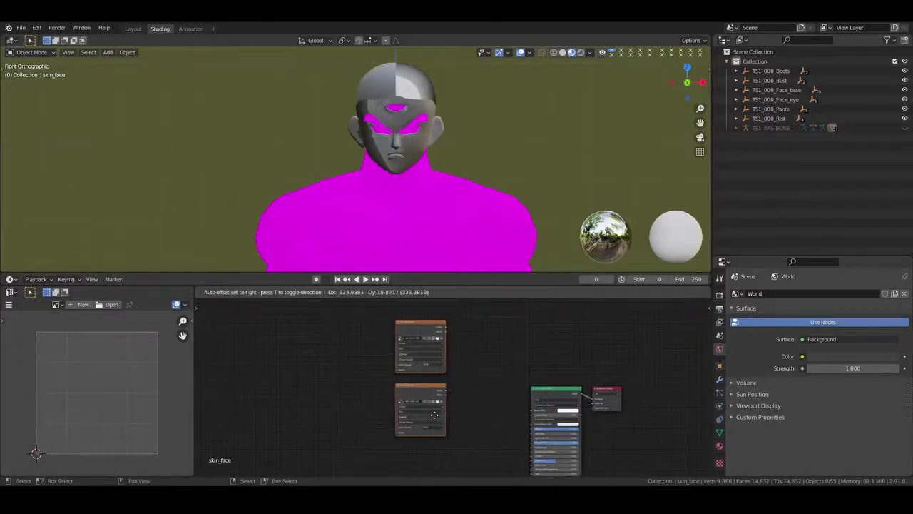
{"action": "left_click", "coordinate": [410, 426]}
Disconnect and delete the leftover nodes feeding the Normal Map node
{"action": "middle_click_drag", "start_coordinate": [480, 431], "coordinate": [442, 348]}
{"action": "left_click_drag", "start_coordinate": [440, 439], "coordinate": [446, 402]}
{"action": "middle_click_drag", "start_coordinate": [443, 444], "coordinate": [458, 335]}
{"action": "left_click_drag", "start_coordinate": [394, 448], "coordinate": [365, 307]}
{"action": "middle_click_drag", "start_coordinate": [492, 335], "coordinate": [464, 410]}
{"action": "left_click_drag", "start_coordinate": [438, 370], "coordinate": [438, 385]}
{"action": "left_click", "coordinate": [346, 385]}
{"action": "key", "text": "x"}
Move the skin_face_000 and skin_face_dyt image texture nodes closer to the Principled BSDF node
{"action": "middle_click_drag", "start_coordinate": [377, 411], "coordinate": [386, 443]}
{"action": "scroll", "coordinate": [414, 376], "scroll_direction": "up", "scroll_amount": 3}
{"action": "middle_click_drag", "start_coordinate": [418, 372], "coordinate": [420, 431]}
{"action": "left_click_drag", "start_coordinate": [275, 316], "coordinate": [360, 406]}
{"action": "key", "text": "g"}
{"action": "left_click", "coordinate": [392, 426]}
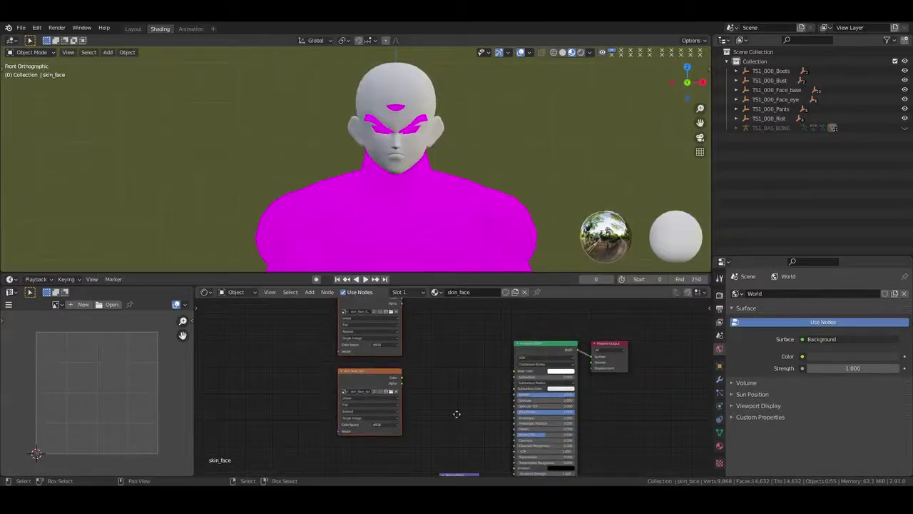
Set the Principled BSDF base color to a light orange skin tone with hue 0.088 and saturation 0.469
{"action": "middle_click_drag", "start_coordinate": [455, 413], "coordinate": [405, 391]}
{"action": "scroll", "coordinate": [418, 356], "scroll_direction": "up", "scroll_amount": 3}
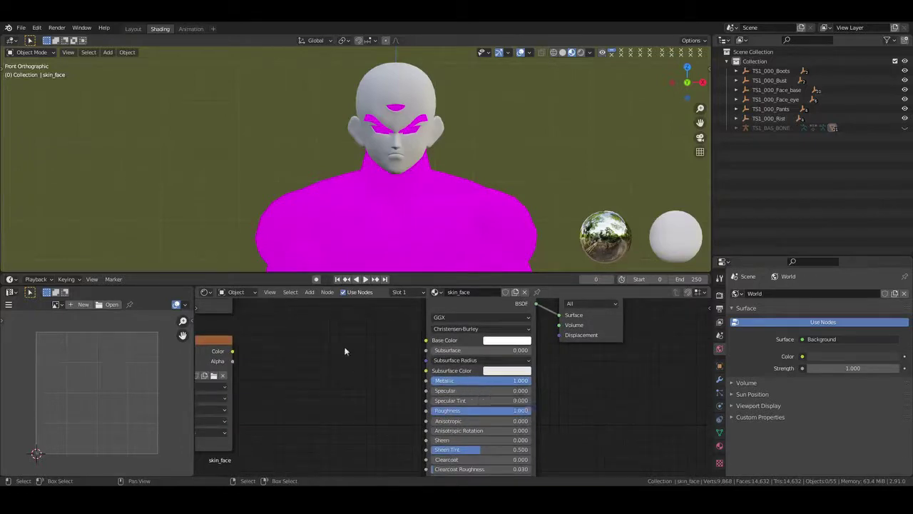
{"action": "middle_click_drag", "start_coordinate": [347, 350], "coordinate": [421, 375]}
{"action": "scroll", "coordinate": [421, 373], "scroll_direction": "down", "scroll_amount": 2}
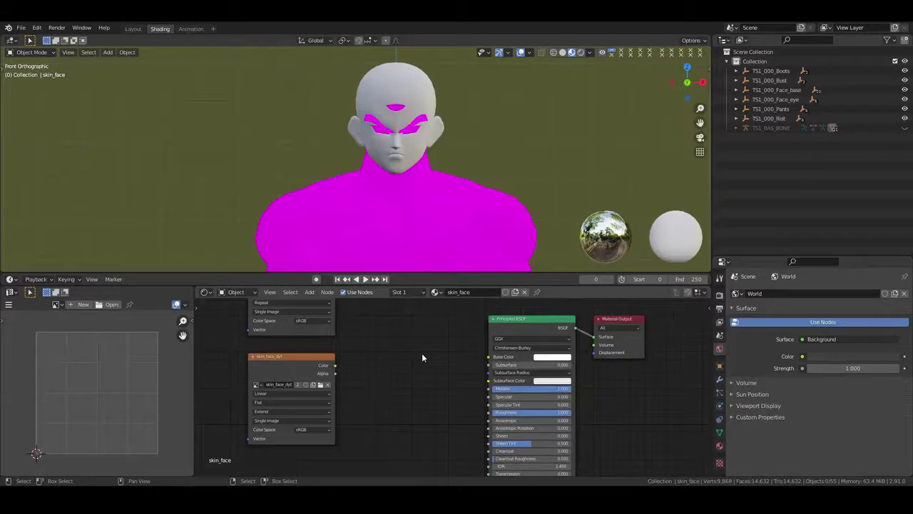
{"action": "left_click", "coordinate": [560, 357]}
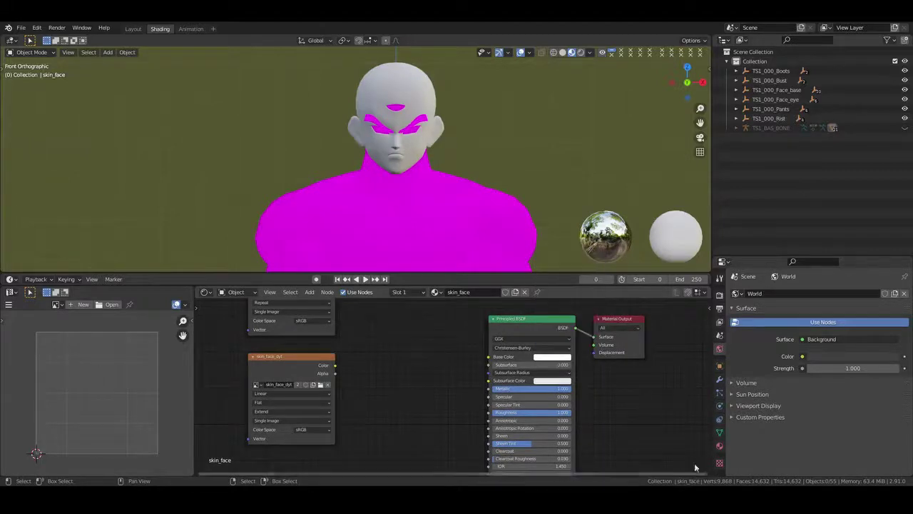
{"action": "left_click", "coordinate": [719, 448]}
{"action": "left_click", "coordinate": [561, 356]}
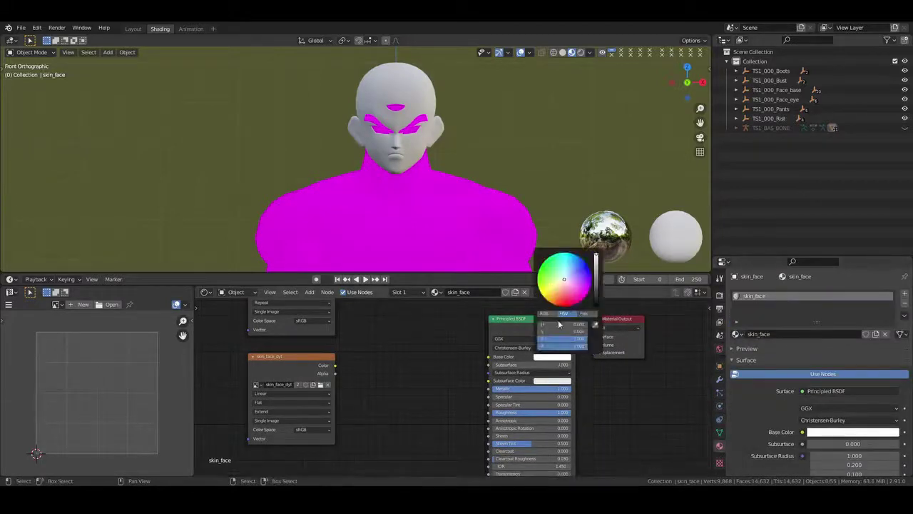
{"action": "scroll", "coordinate": [458, 343], "scroll_direction": "up", "scroll_amount": 2}
{"action": "scroll", "coordinate": [457, 347], "scroll_direction": "up", "scroll_amount": 1}
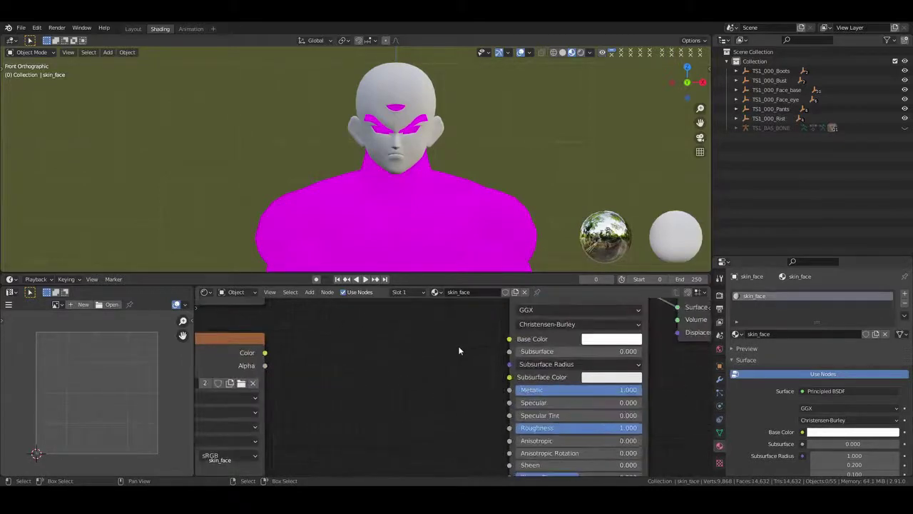
{"action": "middle_click_drag", "start_coordinate": [459, 347], "coordinate": [360, 364]}
{"action": "left_click", "coordinate": [512, 358]}
{"action": "left_click_drag", "start_coordinate": [522, 259], "coordinate": [521, 252]}
{"action": "scroll", "coordinate": [536, 245], "scroll_direction": "down", "scroll_amount": 1}
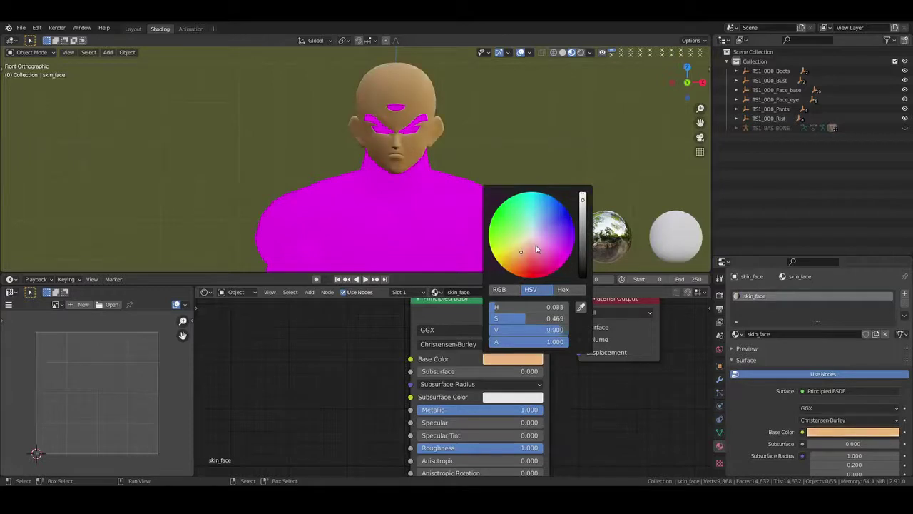
{"action": "scroll", "coordinate": [536, 245], "scroll_direction": "down", "scroll_amount": 3}
{"action": "scroll", "coordinate": [535, 245], "scroll_direction": "up", "scroll_amount": 3}
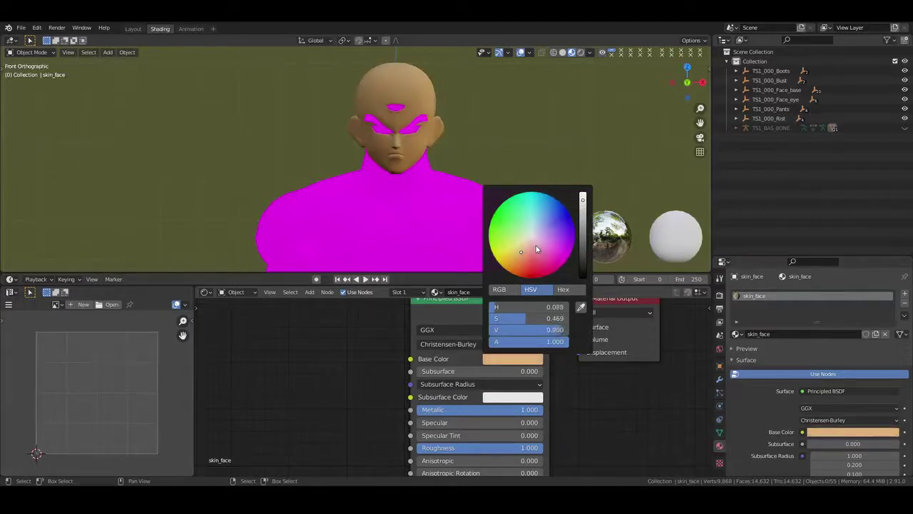
{"action": "scroll", "coordinate": [535, 246], "scroll_direction": "up", "scroll_amount": 2}
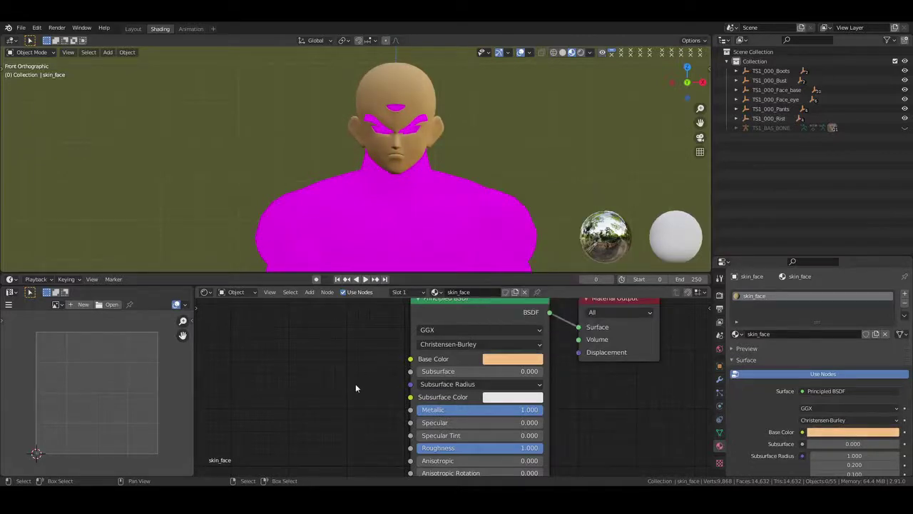
Move the Material Output node aside and insert a Mix Shader between it and the Principled BSDF
{"action": "scroll", "coordinate": [355, 388], "scroll_direction": "down", "scroll_amount": 4}
{"action": "middle_click_drag", "start_coordinate": [359, 393], "coordinate": [390, 406]}
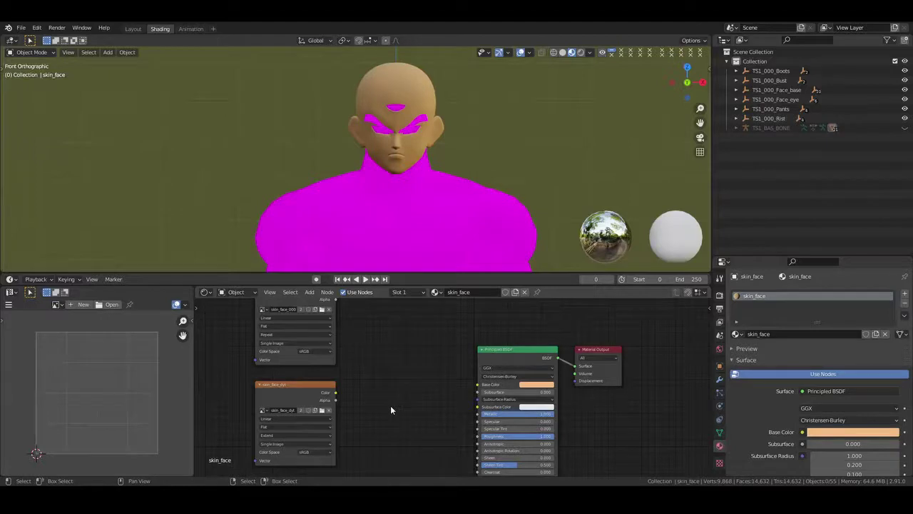
{"action": "left_click_drag", "start_coordinate": [615, 381], "coordinate": [692, 373]}
{"action": "middle_click_drag", "start_coordinate": [617, 416], "coordinate": [517, 410]}
{"action": "key", "text": "shift+a"}
{"action": "type", "text": "smix"}
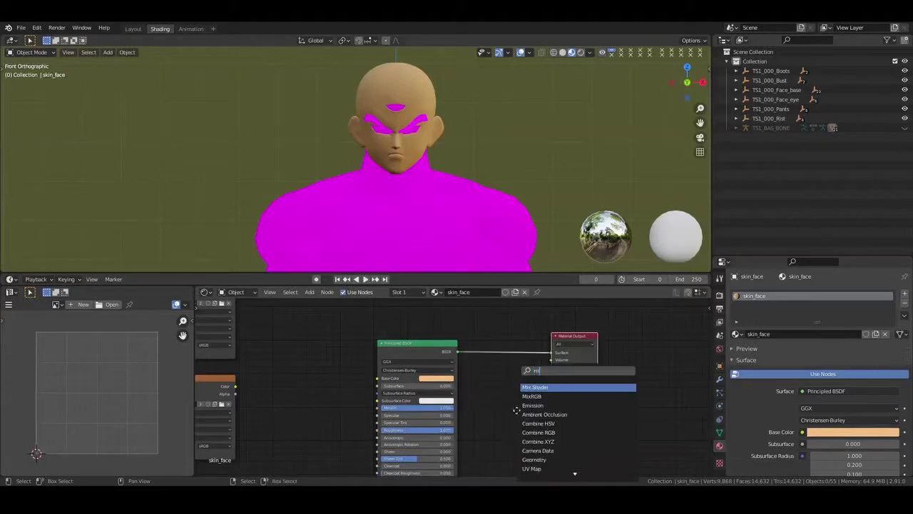
{"action": "key", "text": "Return"}
{"action": "left_click", "coordinate": [492, 331]}
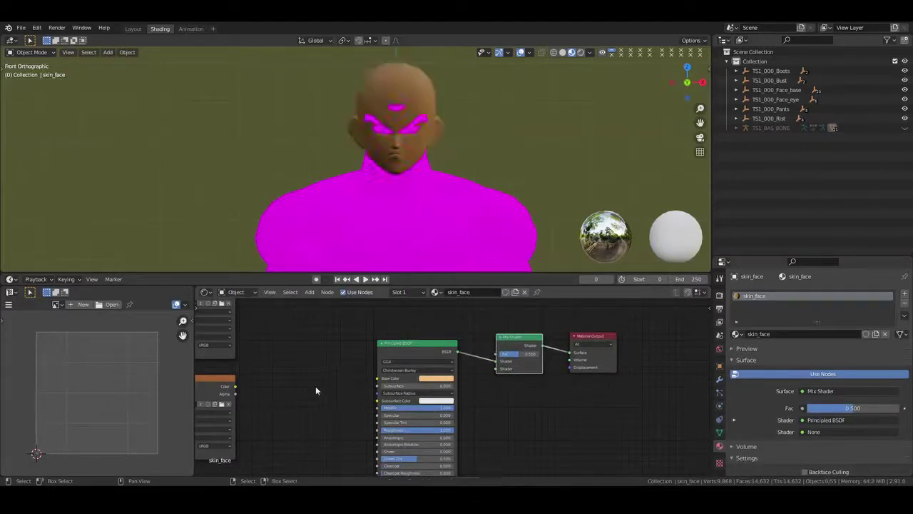
Browse for a replacement image for the skin_face_000 texture node in the TIEN character's IMAGES folder under CHARA_LIST
{"action": "scroll", "coordinate": [311, 386], "scroll_direction": "up", "scroll_amount": 3}
{"action": "middle_click_drag", "start_coordinate": [344, 380], "coordinate": [381, 404]}
{"action": "middle_click_drag", "start_coordinate": [336, 336], "coordinate": [428, 400]}
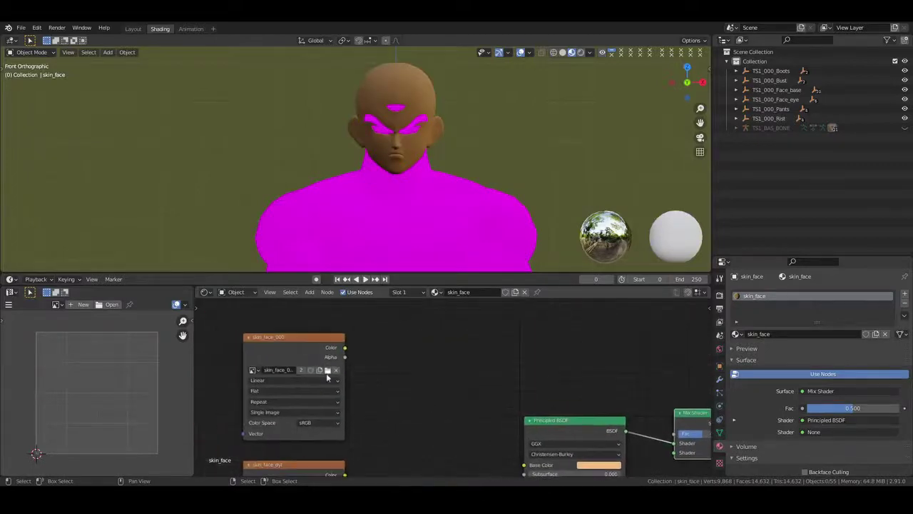
{"action": "left_click", "coordinate": [327, 369]}
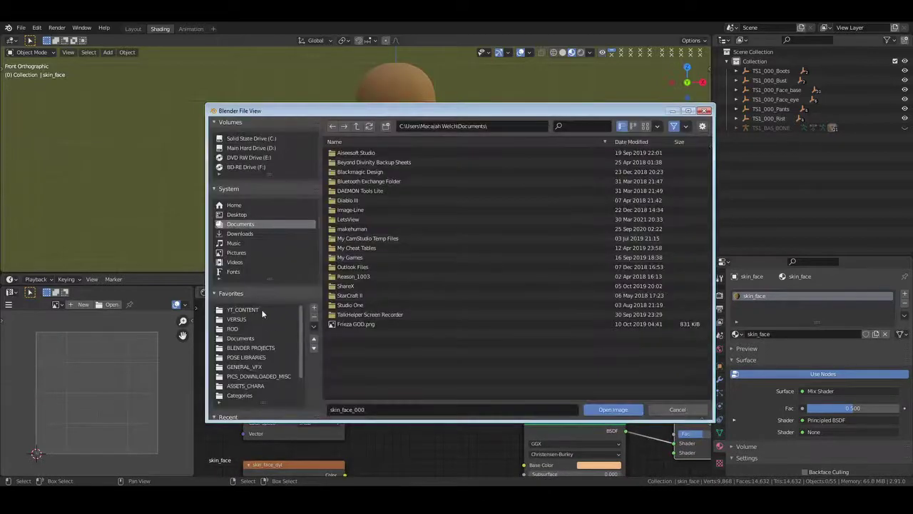
{"action": "left_click", "coordinate": [242, 310]}
{"action": "double_click", "coordinate": [359, 230]}
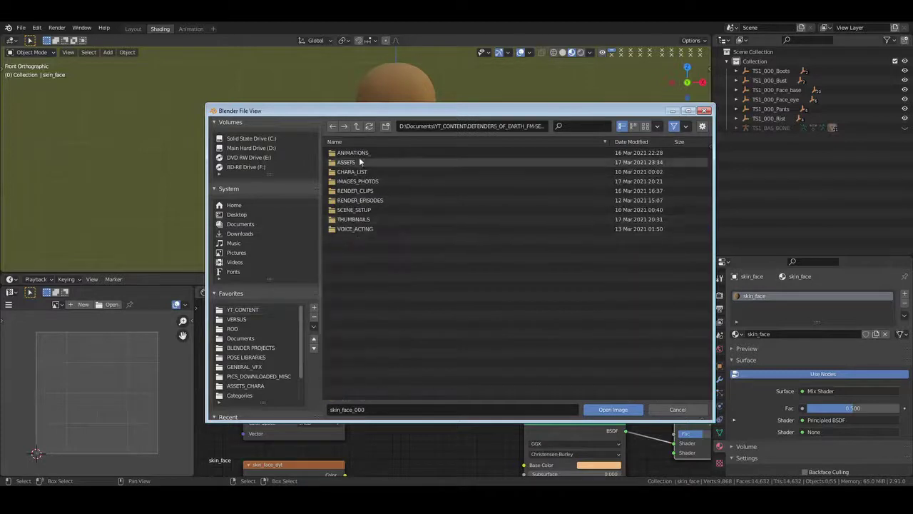
{"action": "double_click", "coordinate": [357, 171]}
{"action": "double_click", "coordinate": [347, 193]}
{"action": "double_click", "coordinate": [349, 154]}
{"action": "left_click_drag", "start_coordinate": [354, 233], "coordinate": [372, 152]}
{"action": "double_click", "coordinate": [346, 153]}
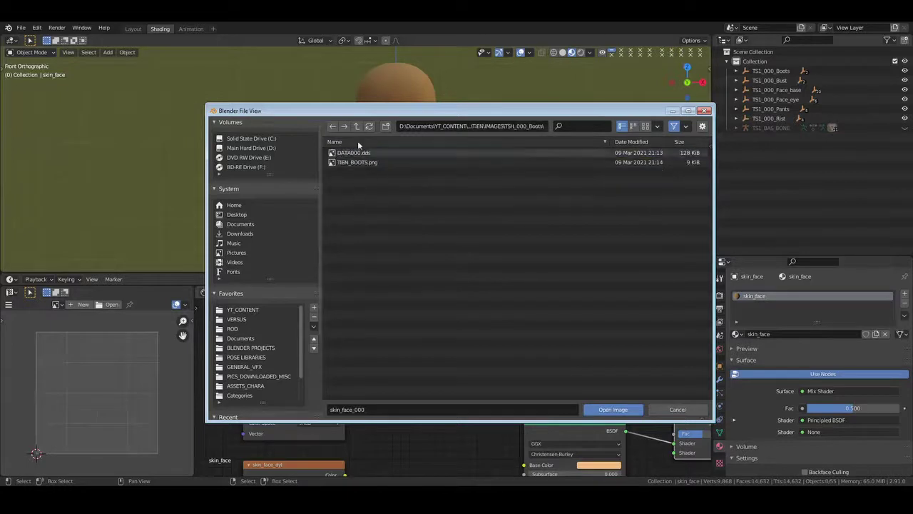
{"action": "left_click", "coordinate": [358, 127]}
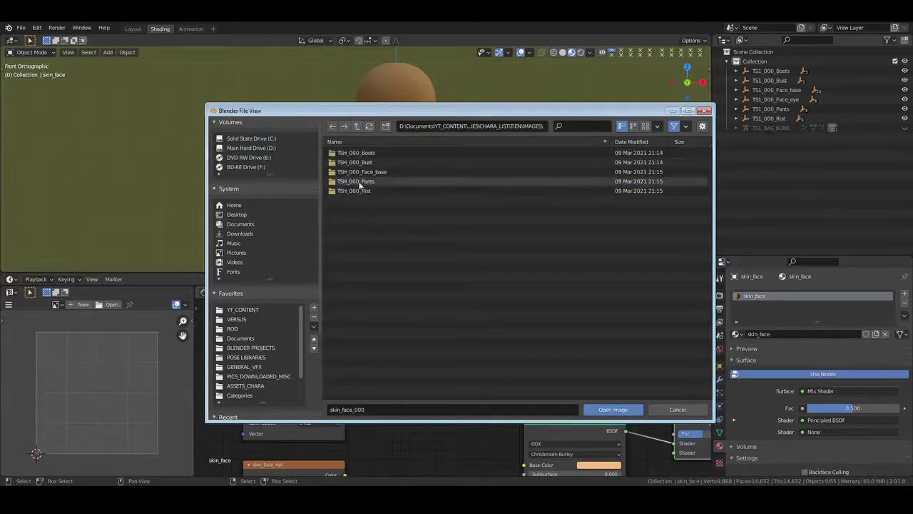
Show the TSH_000_Pants folder as thumbnails and load TIEN_PANTS.png into the image texture node
{"action": "double_click", "coordinate": [357, 181]}
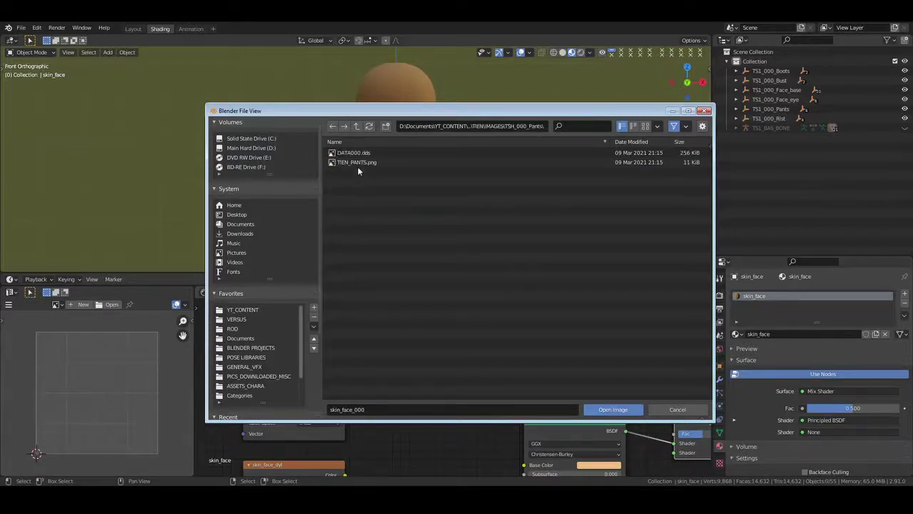
{"action": "left_click", "coordinate": [645, 127]}
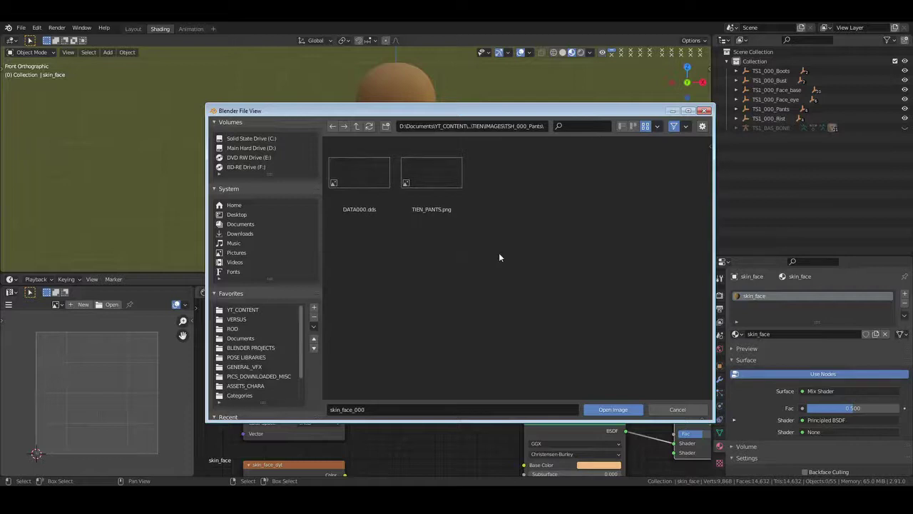
{"action": "left_click", "coordinate": [441, 184]}
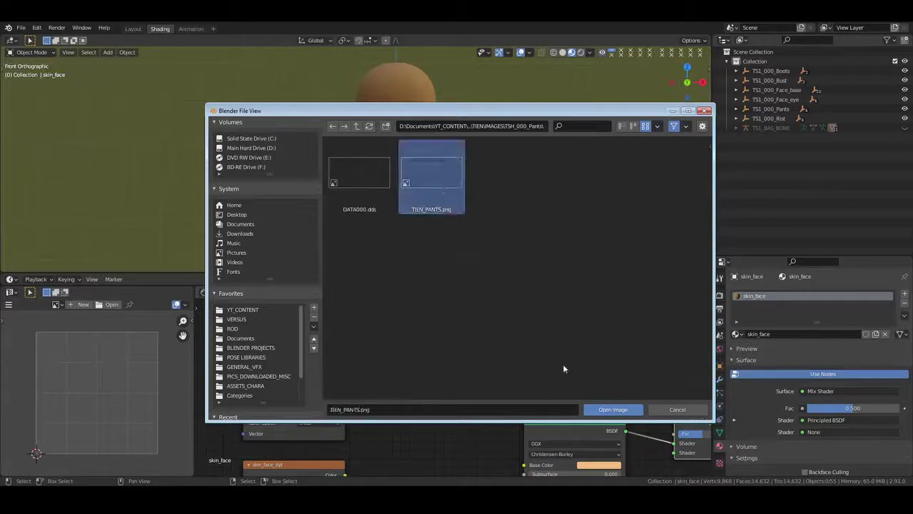
{"action": "left_click", "coordinate": [613, 409]}
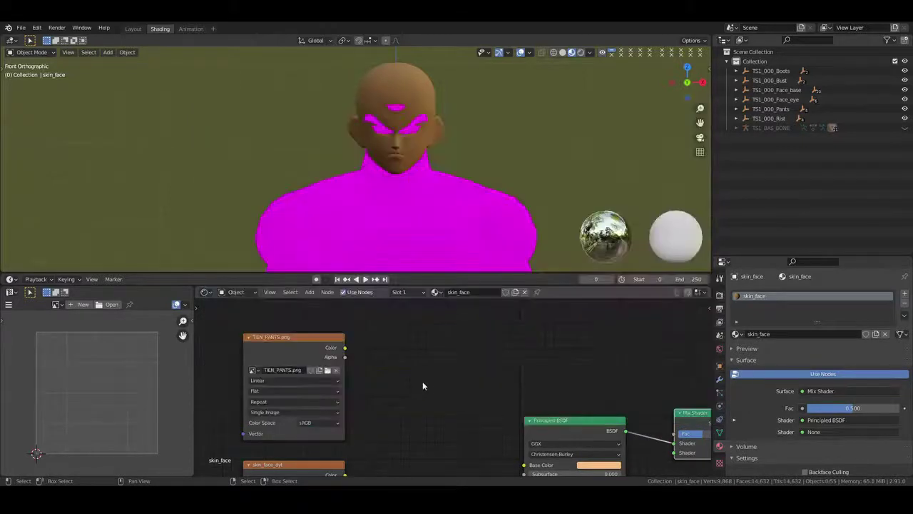
Connect the TIEN_PANTS.png texture's Color output to the Mix Shader's Fac input
{"action": "middle_click_drag", "start_coordinate": [423, 386], "coordinate": [330, 349]}
{"action": "left_click_drag", "start_coordinate": [301, 324], "coordinate": [635, 413]}
{"action": "scroll", "coordinate": [356, 385], "scroll_direction": "down", "scroll_amount": 3}
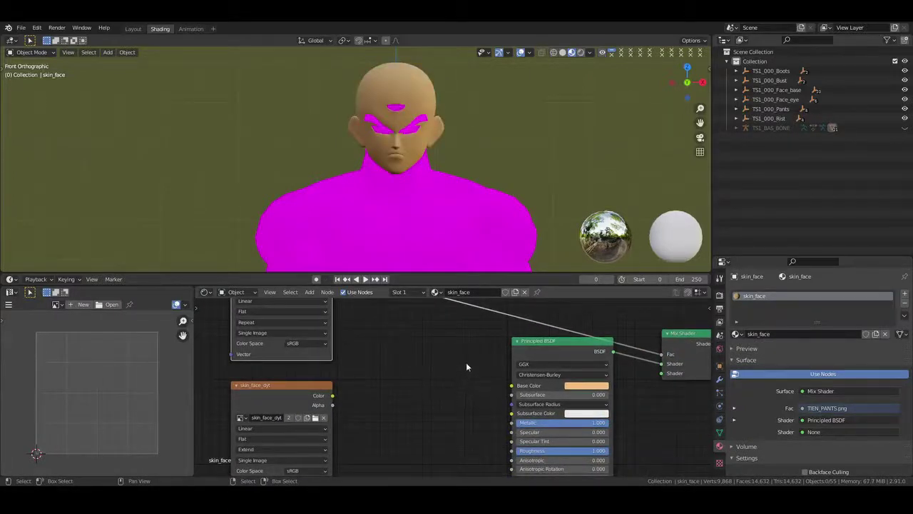
{"action": "scroll", "coordinate": [428, 333], "scroll_direction": "down", "scroll_amount": 1}
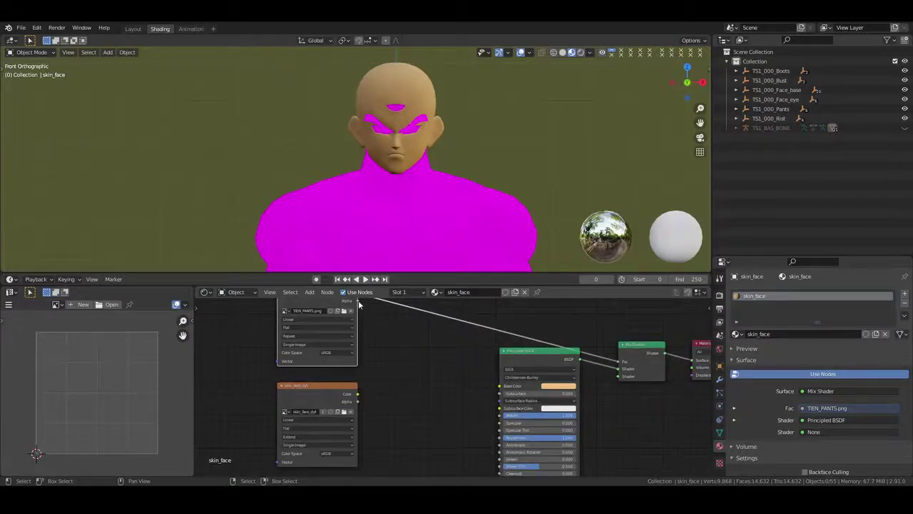
Connect the TIEN_PANTS.png texture's Alpha output to the Principled BSDF's Alpha input, repositioning the texture node as needed
{"action": "left_click_drag", "start_coordinate": [358, 301], "coordinate": [434, 423]}
{"action": "left_click_drag", "start_coordinate": [309, 359], "coordinate": [409, 470]}
{"action": "middle_click_drag", "start_coordinate": [471, 435], "coordinate": [428, 351]}
{"action": "left_click_drag", "start_coordinate": [412, 327], "coordinate": [457, 437]}
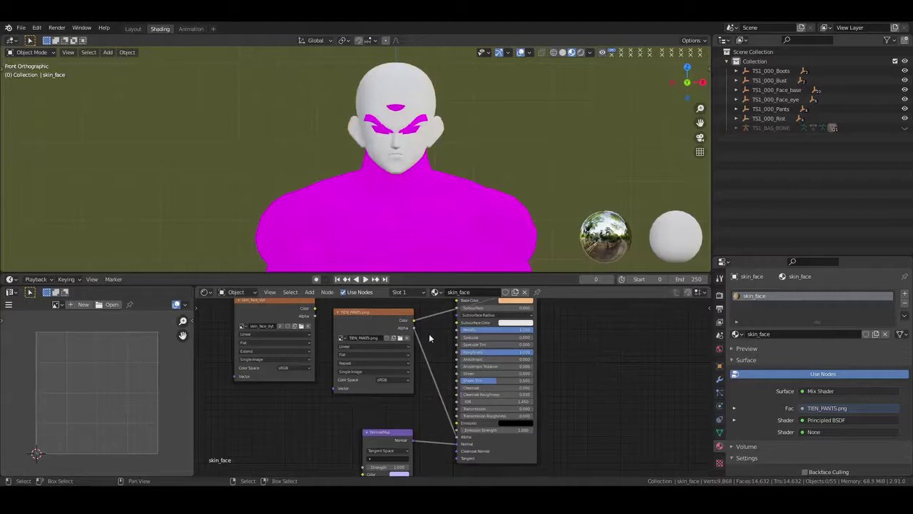
{"action": "middle_click_drag", "start_coordinate": [435, 331], "coordinate": [448, 389]}
{"action": "left_click_drag", "start_coordinate": [385, 369], "coordinate": [353, 438]}
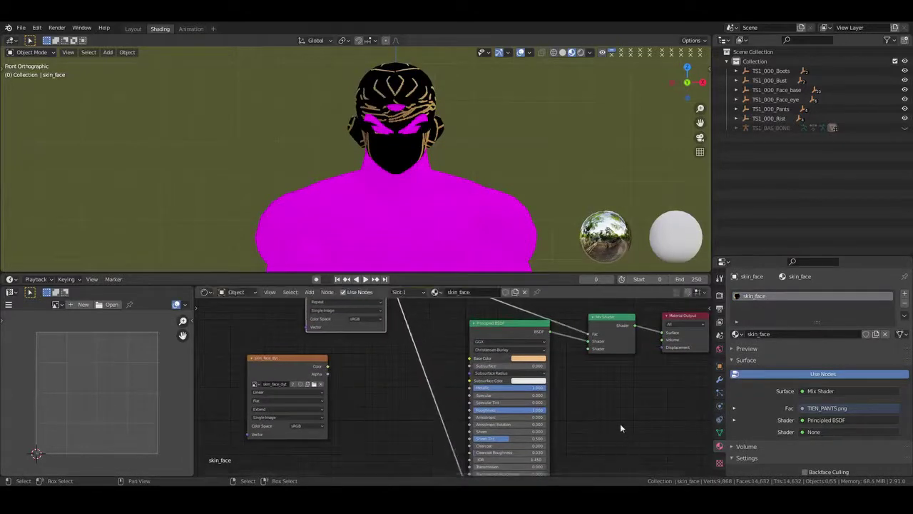
Replace the texture node's image with TIEN_FACE BASE.png from the TSH_000_Face_base folder
{"action": "middle_click_drag", "start_coordinate": [619, 409], "coordinate": [588, 389]}
{"action": "middle_click_drag", "start_coordinate": [399, 143], "coordinate": [432, 91]}
{"action": "middle_click_drag", "start_coordinate": [361, 358], "coordinate": [378, 416]}
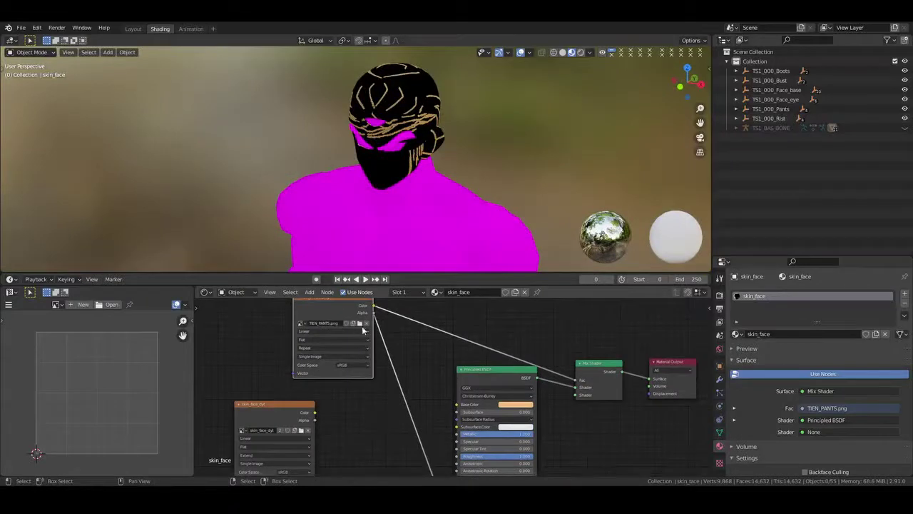
{"action": "left_click", "coordinate": [360, 325]}
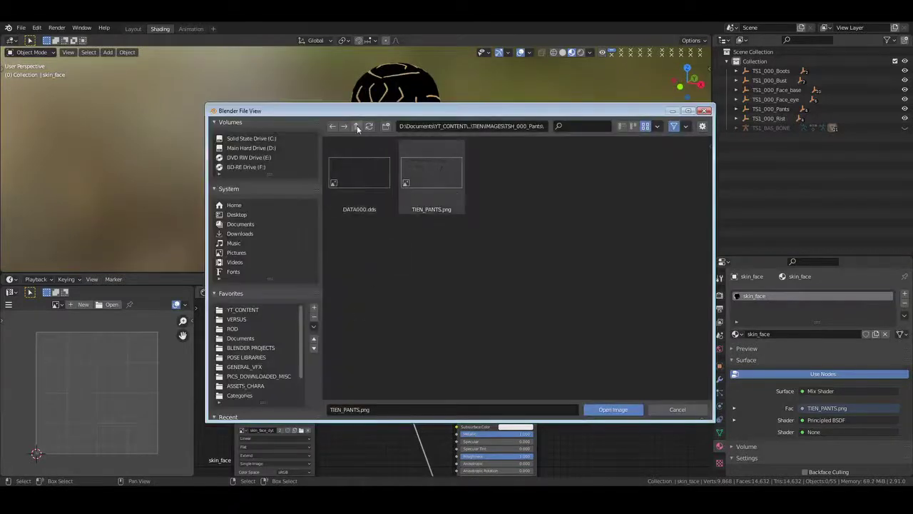
{"action": "left_click", "coordinate": [356, 126]}
{"action": "left_click", "coordinate": [355, 126]}
{"action": "left_click", "coordinate": [357, 171]}
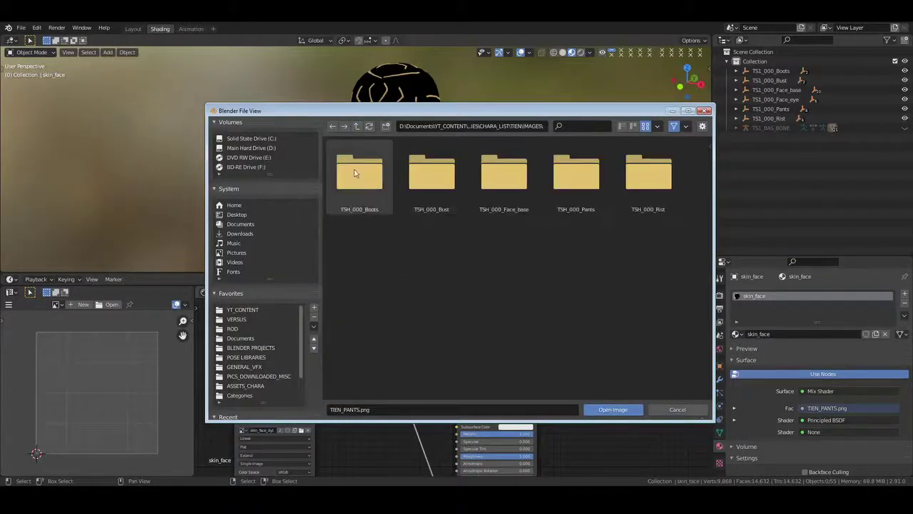
{"action": "left_click", "coordinate": [493, 178]}
{"action": "left_click", "coordinate": [429, 181]}
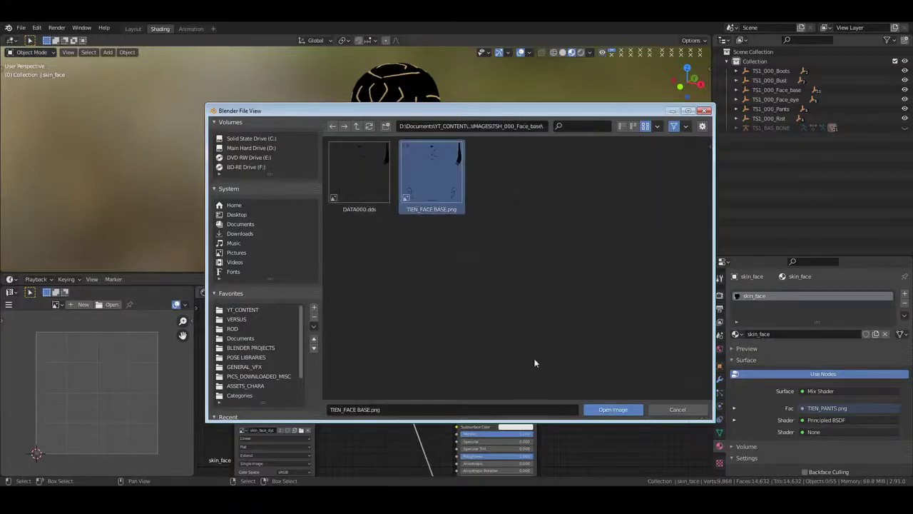
{"action": "left_click", "coordinate": [612, 409]}
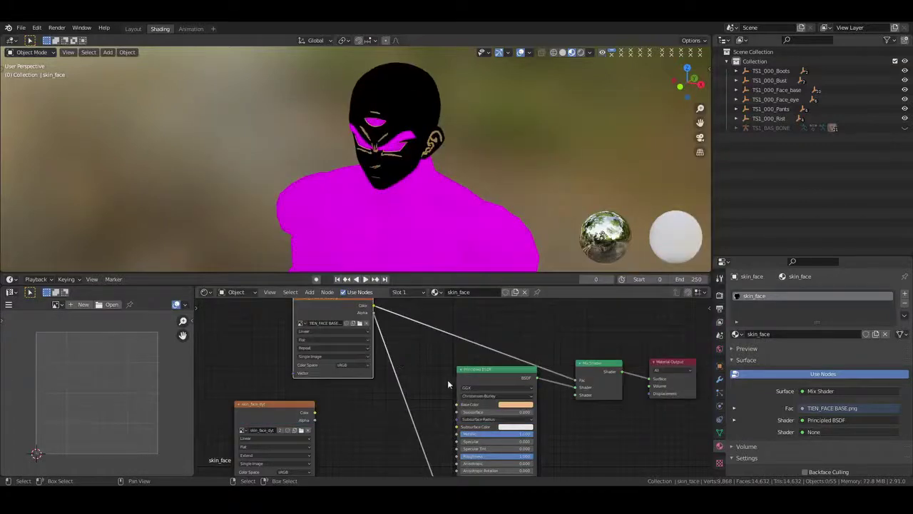
Remove the face texture's Color-to-Fac and Alpha-to-Principled links, and connect its Alpha output to the Mix Shader's Fac input instead
{"action": "middle_click_drag", "start_coordinate": [562, 428], "coordinate": [549, 345]}
{"action": "middle_click_drag", "start_coordinate": [369, 339], "coordinate": [346, 404]}
{"action": "mouse_move", "coordinate": [451, 192]}
{"action": "middle_mouse_down"}
{"action": "mouse_move", "coordinate": [368, 168]}
{"action": "mouse_move", "coordinate": [464, 176]}
{"action": "mouse_move", "coordinate": [454, 184]}
{"action": "middle_mouse_up"}
{"action": "middle_click_drag", "start_coordinate": [368, 349], "coordinate": [382, 372]}
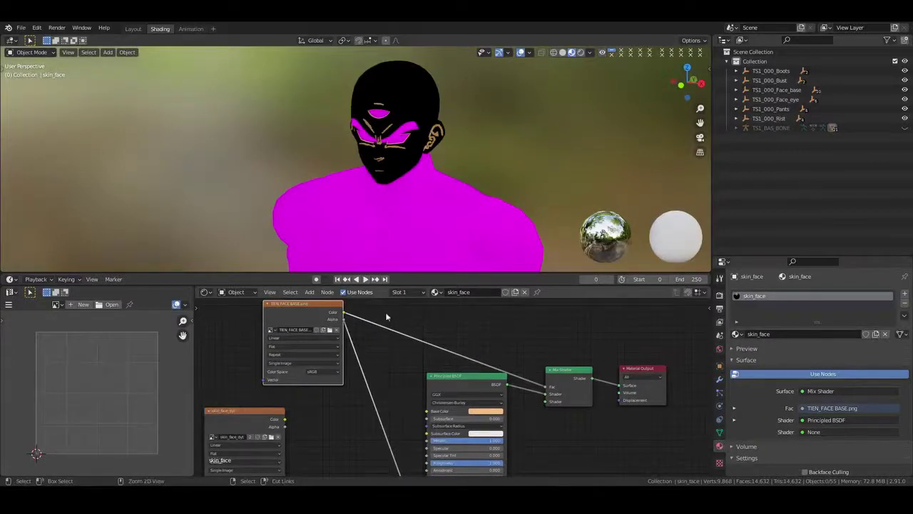
{"action": "right_click_drag", "start_coordinate": [385, 311], "coordinate": [371, 352], "text": "ctrl"}
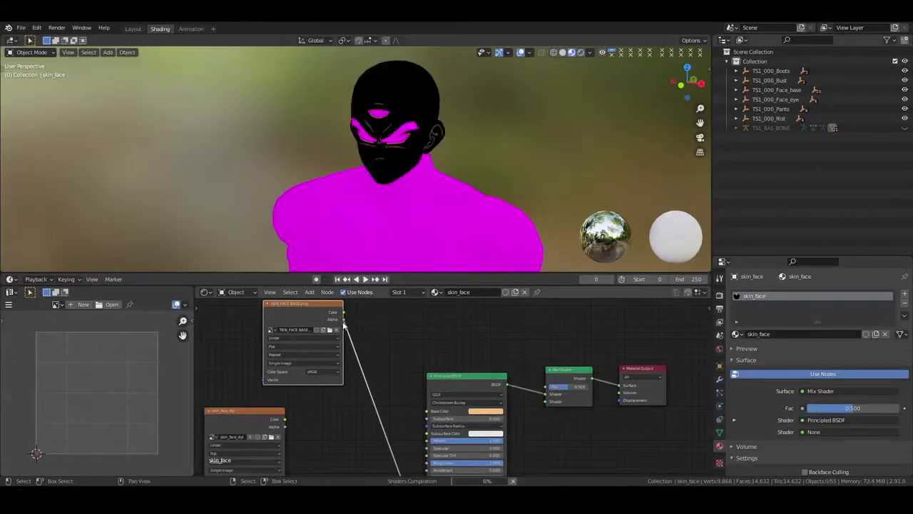
{"action": "left_click_drag", "start_coordinate": [343, 319], "coordinate": [547, 386]}
{"action": "right_click_drag", "start_coordinate": [373, 351], "coordinate": [356, 433], "text": "ctrl"}
{"action": "right_click_drag", "start_coordinate": [400, 373], "coordinate": [400, 373], "text": "ctrl"}
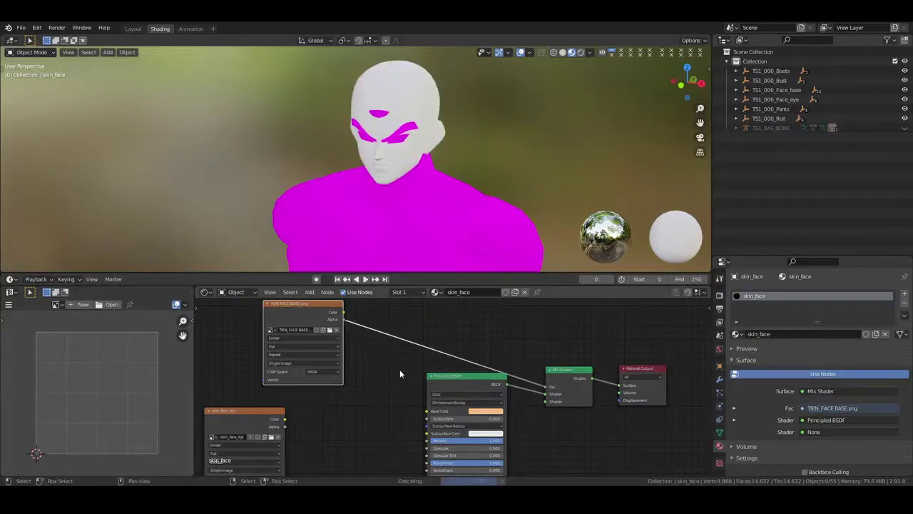
{"action": "middle_click_drag", "start_coordinate": [378, 398], "coordinate": [380, 365]}
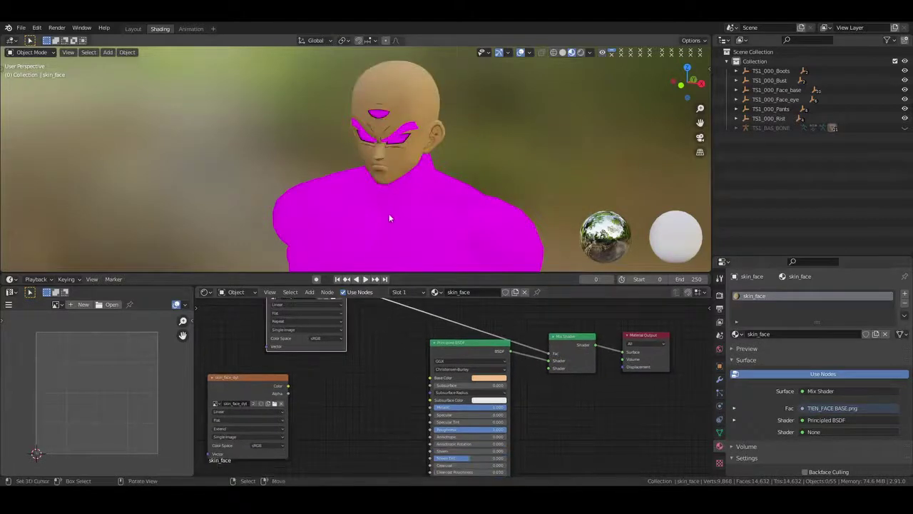
Move the skin_face_dyt texture node closer to the Principled BSDF
{"action": "scroll", "coordinate": [427, 214], "scroll_direction": "up", "scroll_amount": 2}
{"action": "mouse_move", "coordinate": [397, 215]}
{"action": "middle_mouse_down"}
{"action": "mouse_move", "coordinate": [427, 214]}
{"action": "mouse_move", "coordinate": [422, 200]}
{"action": "mouse_move", "coordinate": [403, 249]}
{"action": "middle_mouse_up"}
{"action": "scroll", "coordinate": [428, 217], "scroll_direction": "up", "scroll_amount": 3}
{"action": "middle_click_drag", "start_coordinate": [375, 323], "coordinate": [377, 384]}
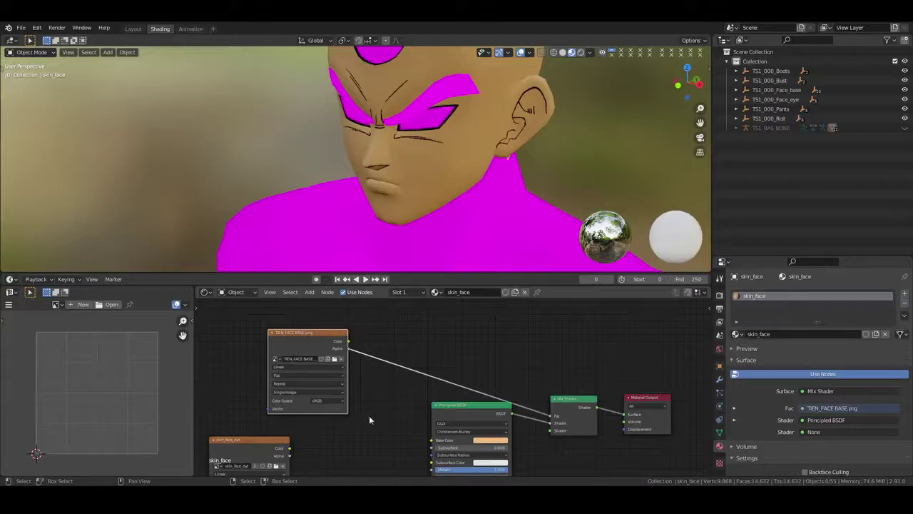
{"action": "middle_click_drag", "start_coordinate": [359, 425], "coordinate": [390, 371]}
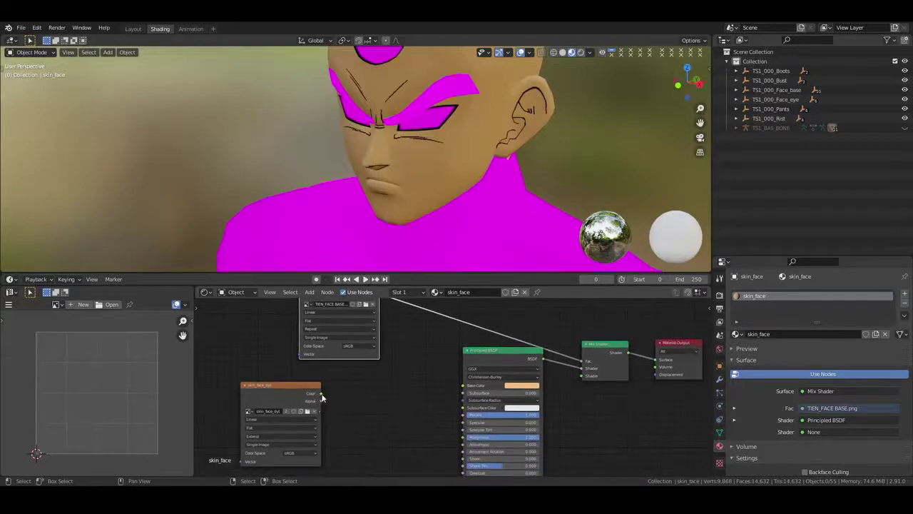
{"action": "left_click_drag", "start_coordinate": [284, 396], "coordinate": [341, 392]}
Set the Normal Map node's color to a skin tone sampled from the character's face
{"action": "middle_click_drag", "start_coordinate": [416, 425], "coordinate": [365, 320]}
{"action": "middle_click_drag", "start_coordinate": [377, 433], "coordinate": [378, 382]}
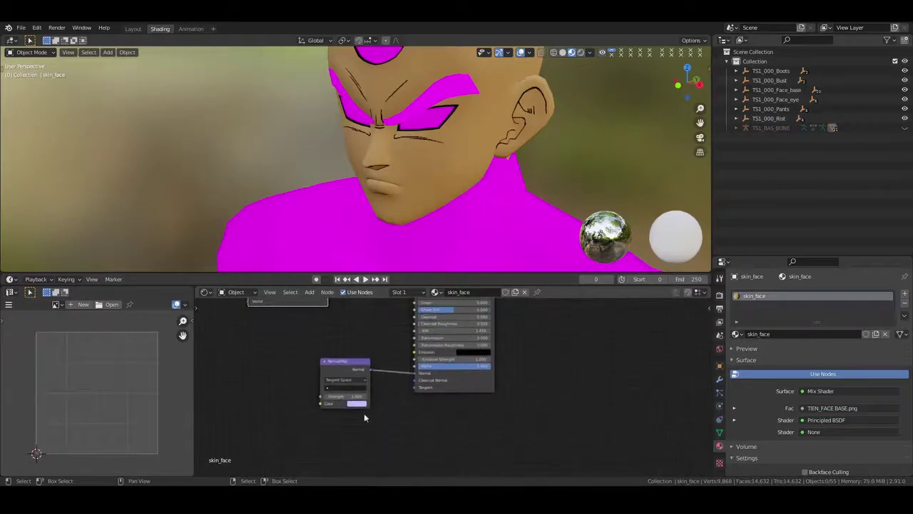
{"action": "left_click", "coordinate": [357, 404]}
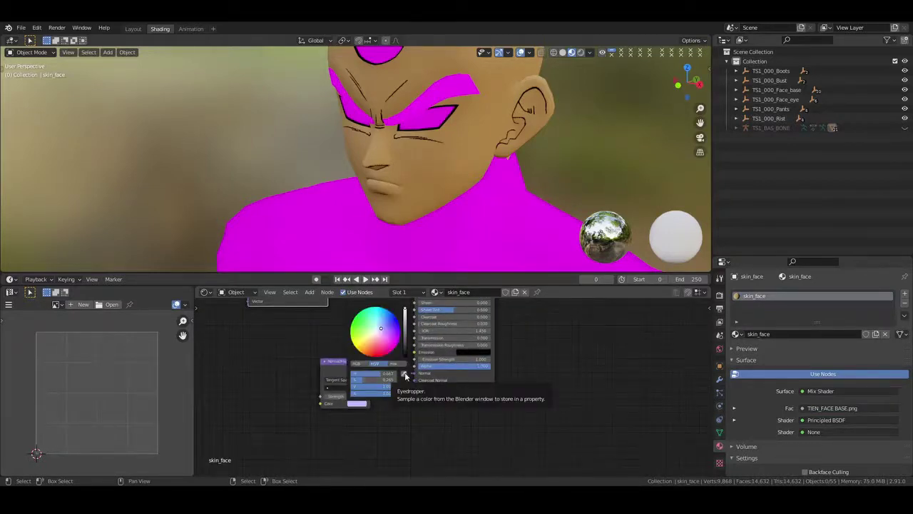
{"action": "left_click", "coordinate": [405, 374]}
{"action": "left_click", "coordinate": [467, 179]}
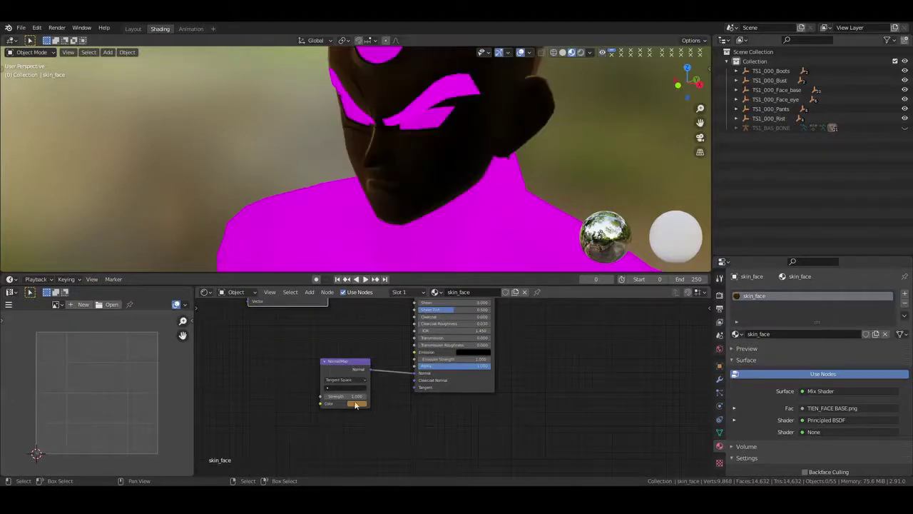
Lower the Normal Map strength to 0.270, checking the shading on the head from several angles
{"action": "left_click_drag", "start_coordinate": [350, 396], "coordinate": [329, 396]}
{"action": "middle_click_drag", "start_coordinate": [368, 174], "coordinate": [429, 193]}
{"action": "scroll", "coordinate": [452, 171], "scroll_direction": "down", "scroll_amount": 3}
{"action": "scroll", "coordinate": [401, 196], "scroll_direction": "up", "scroll_amount": 3}
{"action": "mouse_move", "coordinate": [429, 193]}
{"action": "middle_mouse_down"}
{"action": "mouse_move", "coordinate": [440, 193]}
{"action": "mouse_move", "coordinate": [425, 194]}
{"action": "middle_mouse_up"}
{"action": "scroll", "coordinate": [350, 404], "scroll_direction": "up", "scroll_amount": 3}
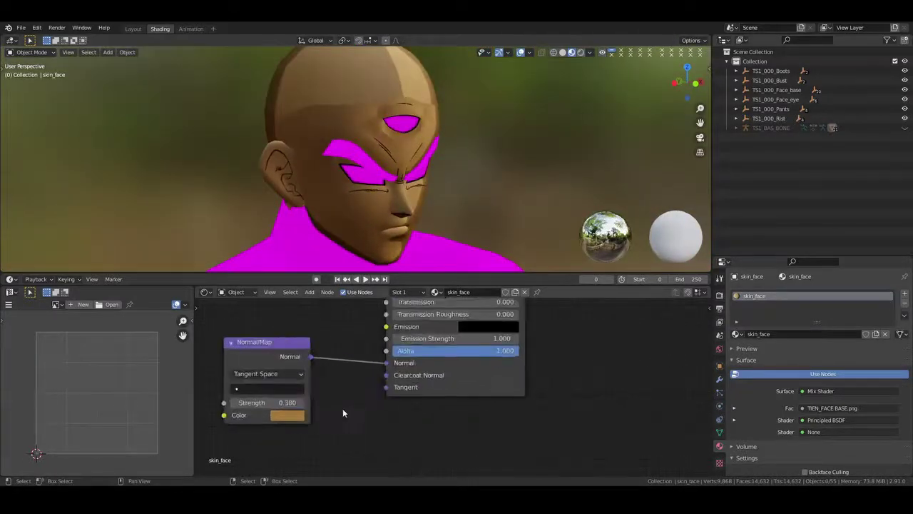
{"action": "left_click_drag", "start_coordinate": [412, 394], "coordinate": [399, 394], "text": "shift"}
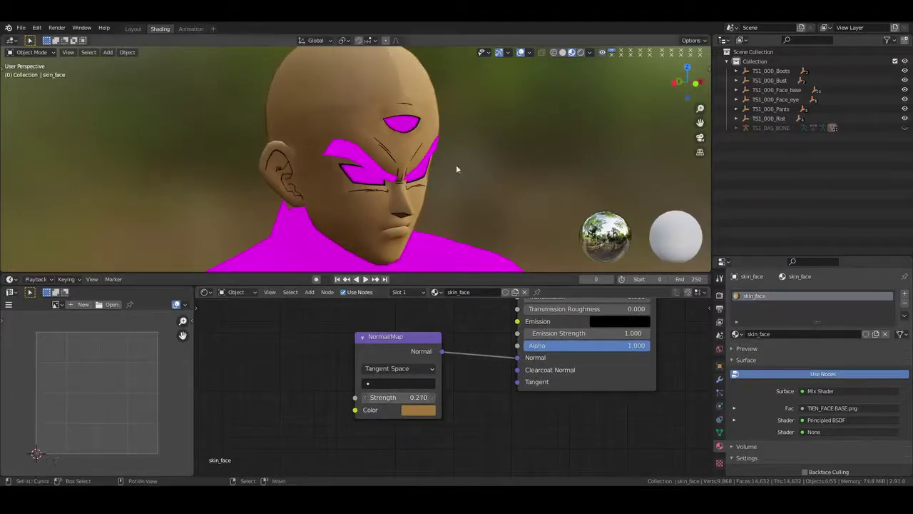
{"action": "middle_click_drag", "start_coordinate": [462, 159], "coordinate": [405, 169]}
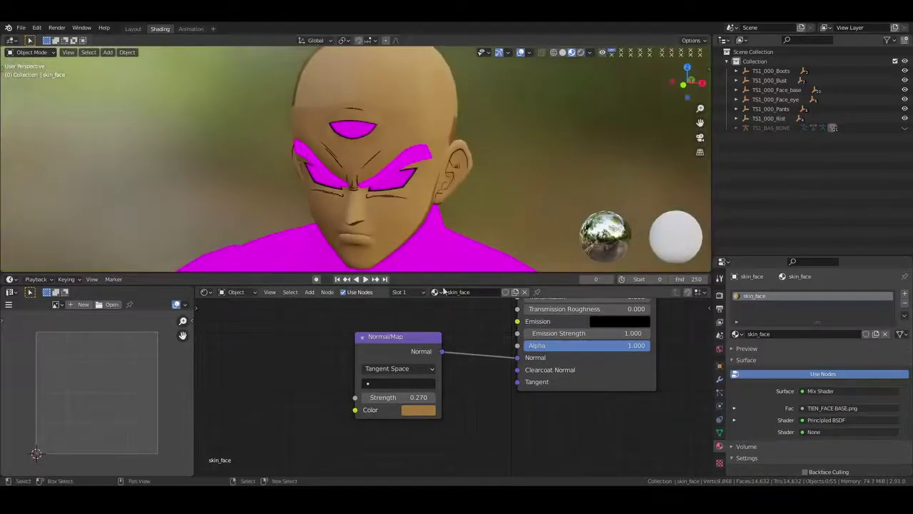
{"action": "scroll", "coordinate": [438, 214], "scroll_direction": "down", "scroll_amount": 3}
{"action": "middle_click_drag", "start_coordinate": [435, 197], "coordinate": [373, 143]}
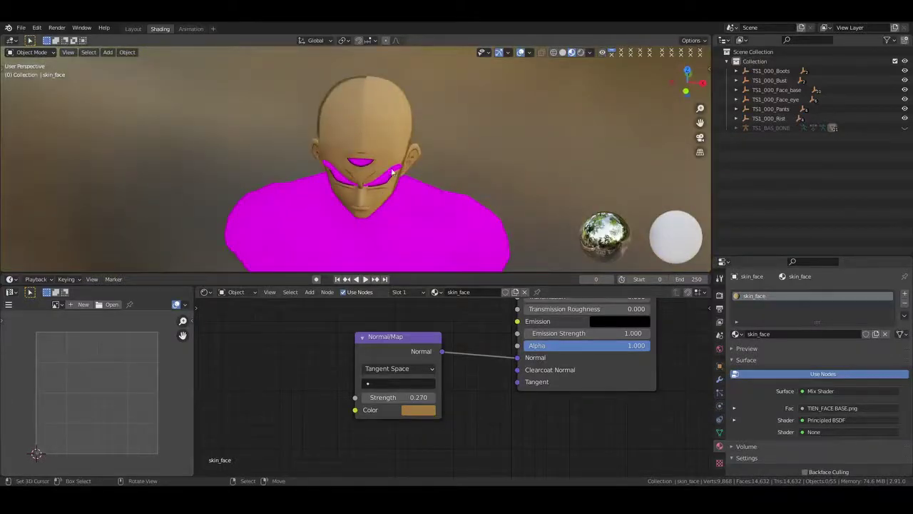
{"action": "middle_click_drag", "start_coordinate": [412, 175], "coordinate": [437, 199]}
{"action": "middle_click_drag", "start_coordinate": [465, 363], "coordinate": [331, 319]}
{"action": "middle_click_drag", "start_coordinate": [554, 361], "coordinate": [506, 382]}
{"action": "key", "text": "shift+a"}
{"action": "left_click", "coordinate": [560, 383]}
{"action": "type", "text": "col"}
{"action": "key", "text": "Escape"}
{"action": "scroll", "coordinate": [572, 372], "scroll_direction": "down", "scroll_amount": 5}
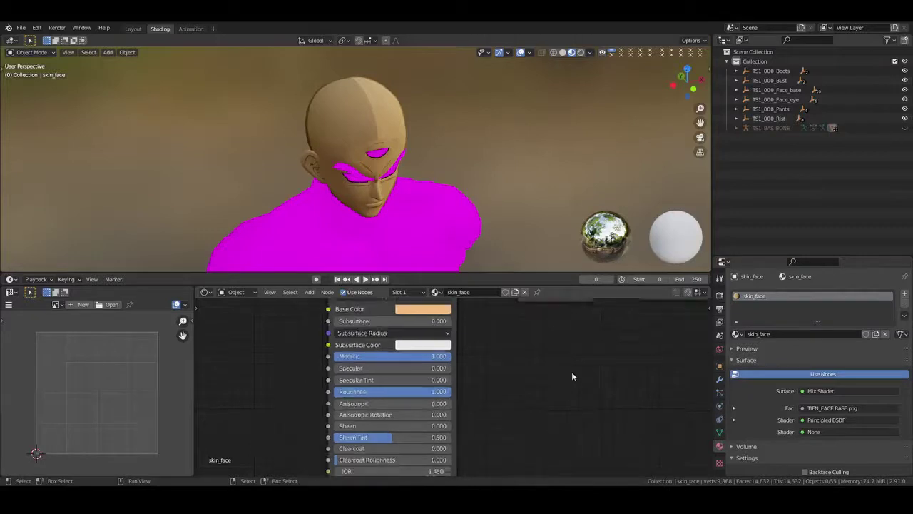
Add a ColorRamp node in the empty area beyond the Material Output and place a duplicate of it above
{"action": "middle_click_drag", "start_coordinate": [636, 330], "coordinate": [412, 369]}
{"action": "key", "text": "shift+a"}
{"action": "type", "text": "co"}
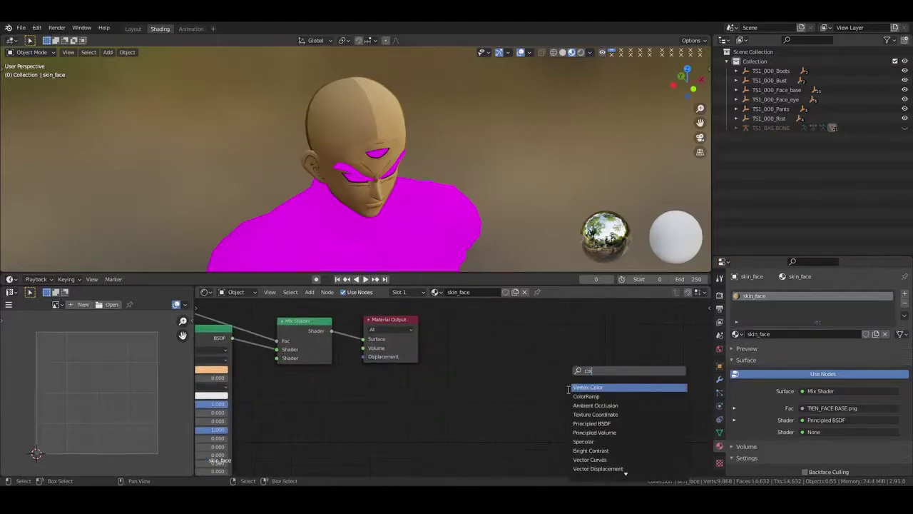
{"action": "key", "text": "Down"}
{"action": "key", "text": "Return"}
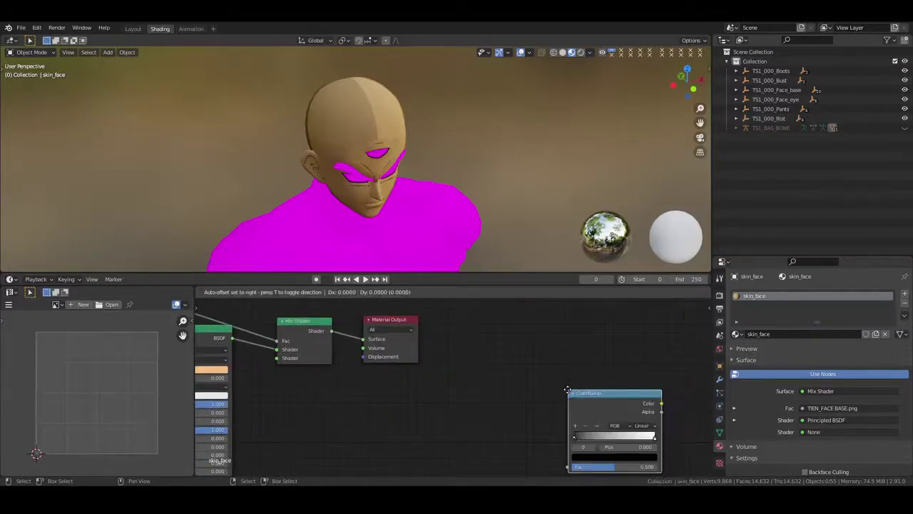
{"action": "left_click", "coordinate": [567, 389]}
{"action": "key", "text": "shift+d"}
{"action": "left_click", "coordinate": [569, 291]}
Add a Shader to RGB node between the Material Output and the ColorRamp nodes
{"action": "key", "text": "shift+a"}
{"action": "left_click", "coordinate": [480, 379]}
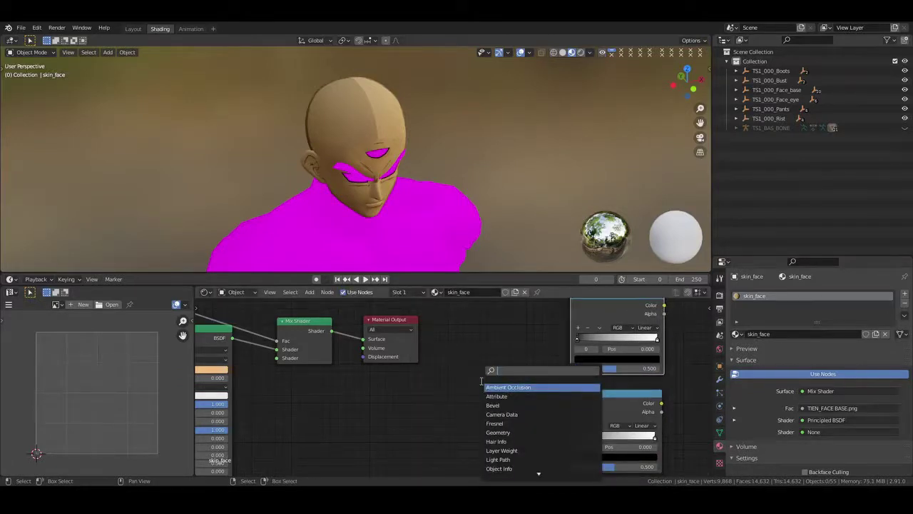
{"action": "type", "text": "shad"}
{"action": "key", "text": "Down"}
{"action": "key", "text": "Down"}
{"action": "key", "text": "Return"}
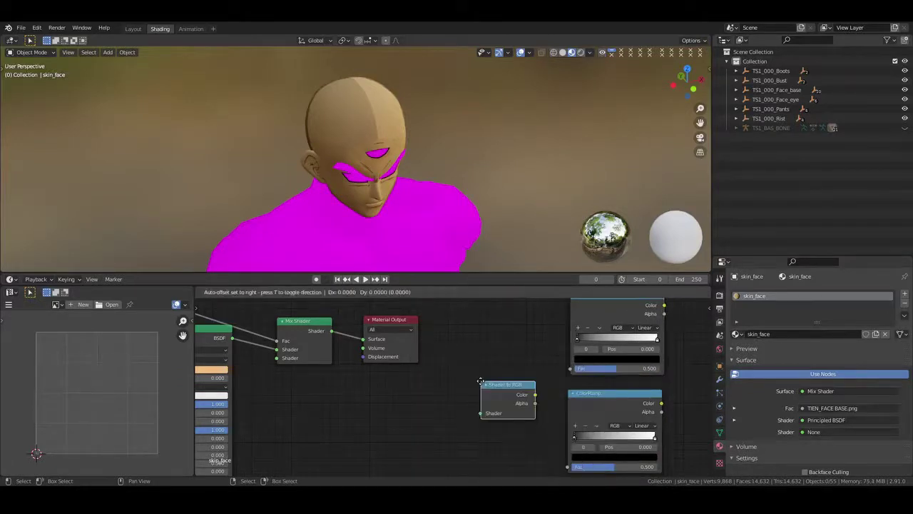
{"action": "left_click", "coordinate": [481, 381]}
Delete the duplicate ColorRamp node above the original one
{"action": "key", "text": "shift+a"}
{"action": "left_click", "coordinate": [481, 381]}
{"action": "type", "text": "lay"}
{"action": "key", "text": "Return"}
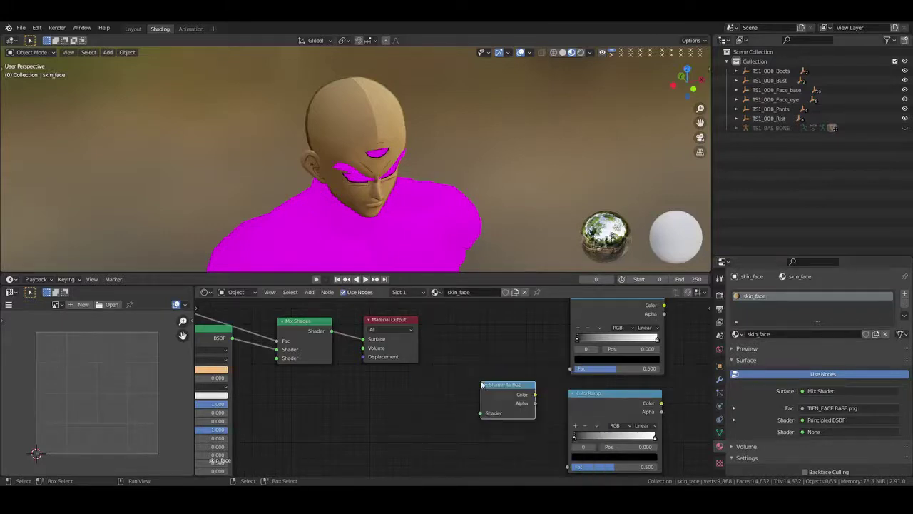
{"action": "left_click", "coordinate": [597, 313]}
{"action": "key", "text": "x"}
Add a Mix color node after the ColorRamp and line up the Shader to RGB node with them
{"action": "middle_click_drag", "start_coordinate": [639, 359], "coordinate": [542, 329]}
{"action": "key", "text": "shift+a"}
{"action": "left_click", "coordinate": [628, 398]}
{"action": "type", "text": "mi"}
{"action": "left_click", "coordinate": [632, 397]}
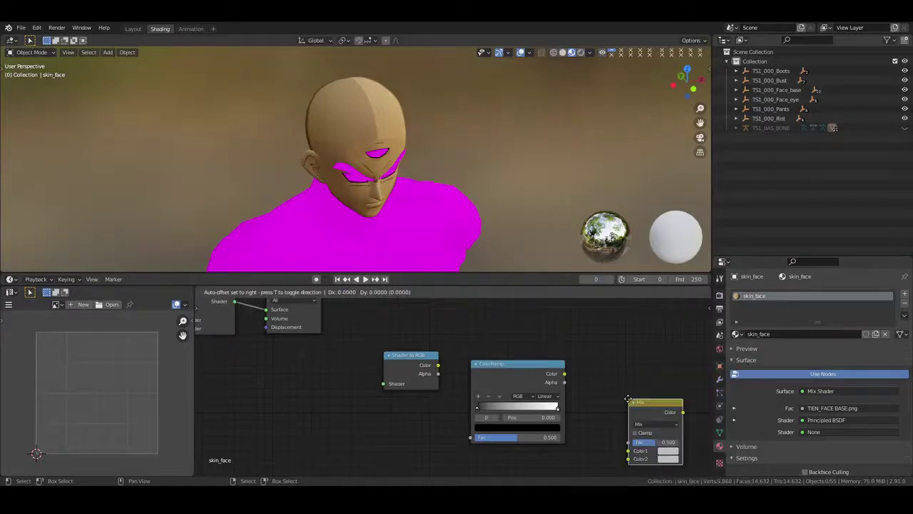
{"action": "left_click", "coordinate": [606, 357]}
{"action": "middle_click_drag", "start_coordinate": [579, 378], "coordinate": [441, 382]}
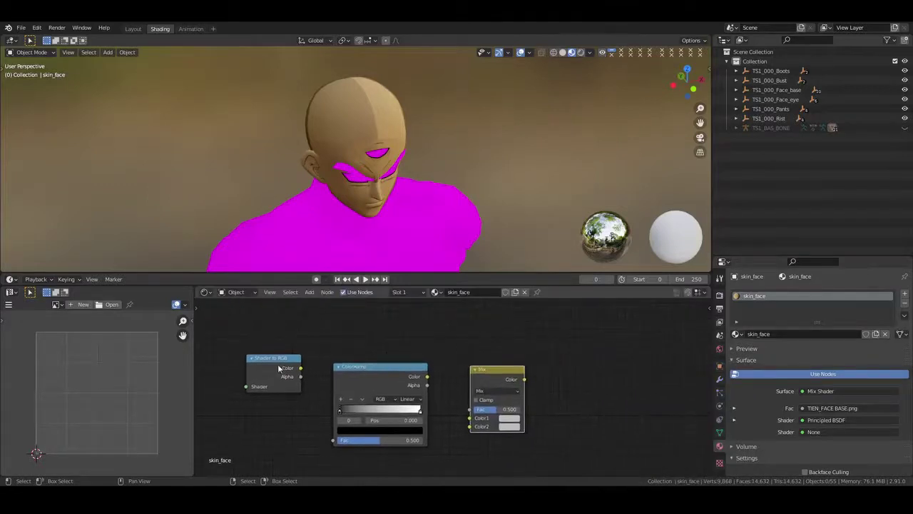
{"action": "left_click_drag", "start_coordinate": [278, 367], "coordinate": [280, 378]}
{"action": "middle_click_drag", "start_coordinate": [573, 388], "coordinate": [554, 369]}
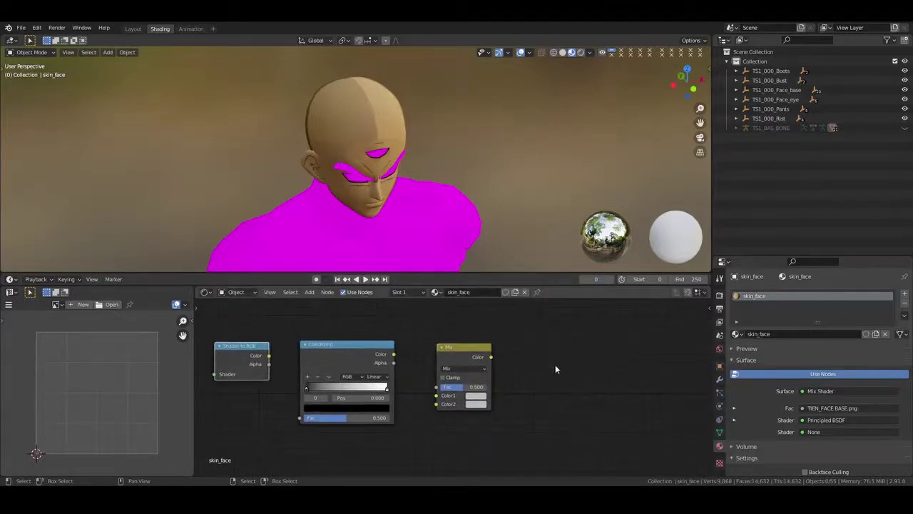
Examine the shading on the character's face and the layout of the material's nodes
{"action": "middle_click_drag", "start_coordinate": [418, 214], "coordinate": [377, 188]}
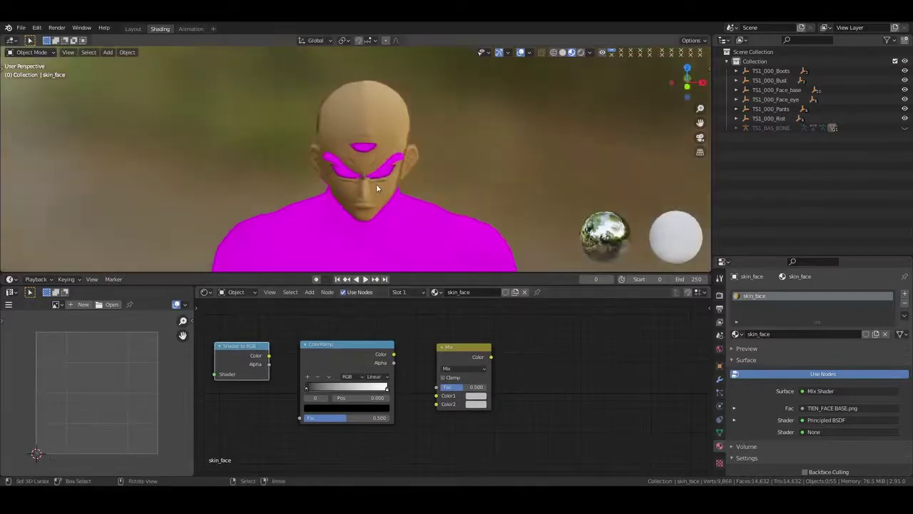
{"action": "scroll", "coordinate": [376, 183], "scroll_direction": "up", "scroll_amount": 5}
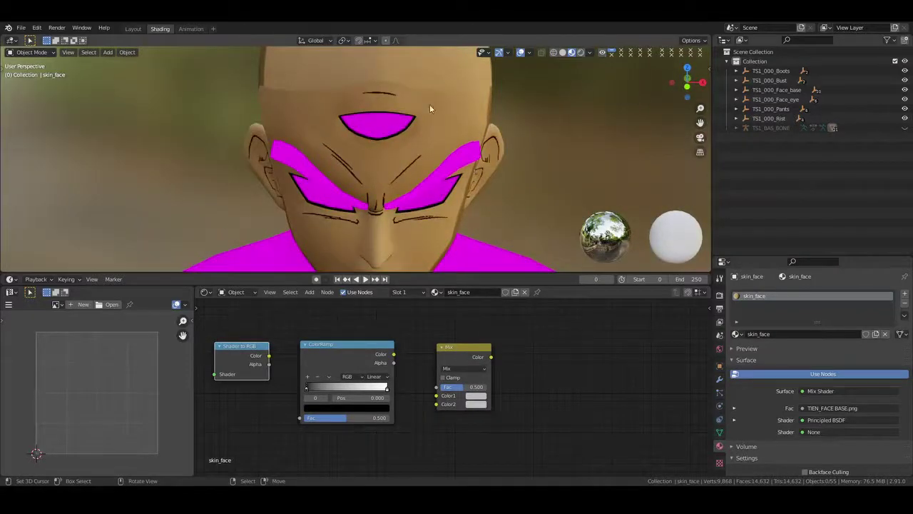
{"action": "middle_click_drag", "start_coordinate": [433, 191], "coordinate": [460, 207]}
{"action": "scroll", "coordinate": [433, 171], "scroll_direction": "down", "scroll_amount": 3}
{"action": "middle_click_drag", "start_coordinate": [281, 356], "coordinate": [593, 428]}
{"action": "middle_click_drag", "start_coordinate": [388, 424], "coordinate": [500, 379]}
{"action": "middle_click_drag", "start_coordinate": [570, 378], "coordinate": [317, 374]}
{"action": "middle_click_drag", "start_coordinate": [663, 398], "coordinate": [523, 367]}
Add a second Mix Shader node after the Mix color node
{"action": "key", "text": "shift+a"}
{"action": "left_click", "coordinate": [594, 389]}
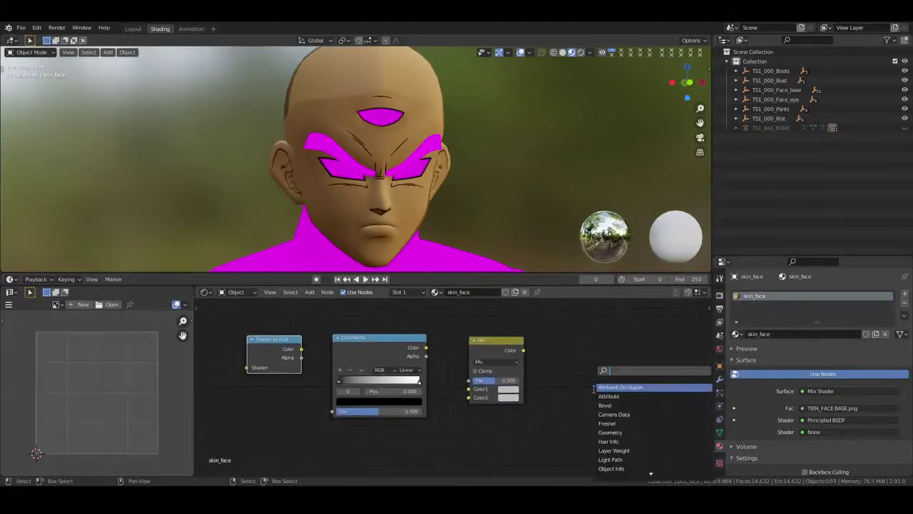
{"action": "type", "text": "mix"}
{"action": "key", "text": "Return"}
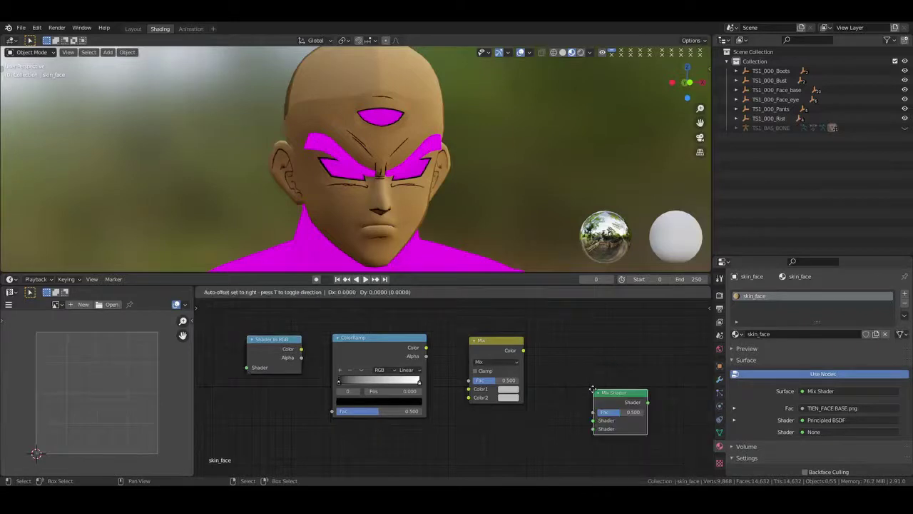
{"action": "left_click", "coordinate": [558, 358]}
Chain Shader to RGB Color to the ColorRamp Fac, ColorRamp Color to the Mix Fac, and Mix Color to the new Mix Shader's first Shader input
{"action": "left_click_drag", "start_coordinate": [302, 349], "coordinate": [331, 411]}
{"action": "left_click_drag", "start_coordinate": [427, 349], "coordinate": [468, 380]}
{"action": "left_click_drag", "start_coordinate": [524, 351], "coordinate": [584, 371]}
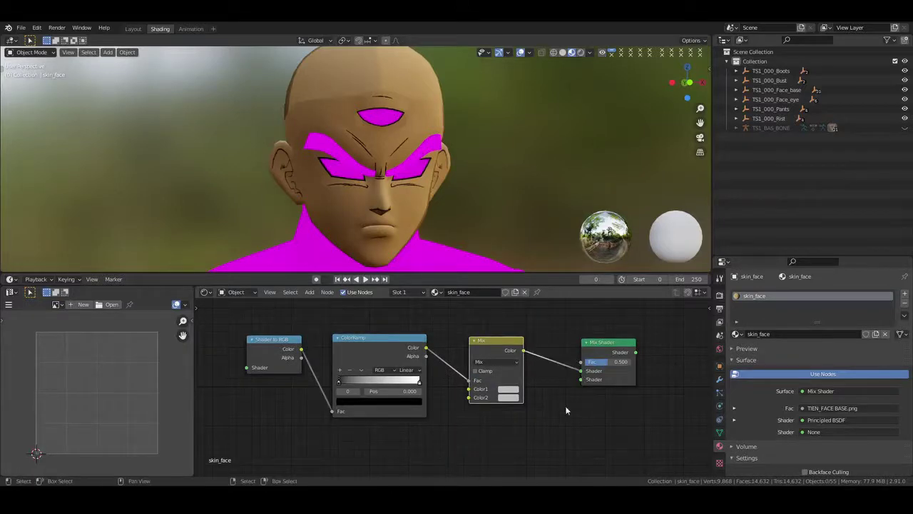
Set the Mix node's Color1 to a brown skin tone sampled from the face and Color2 to a lighter orange
{"action": "left_click", "coordinate": [508, 389]}
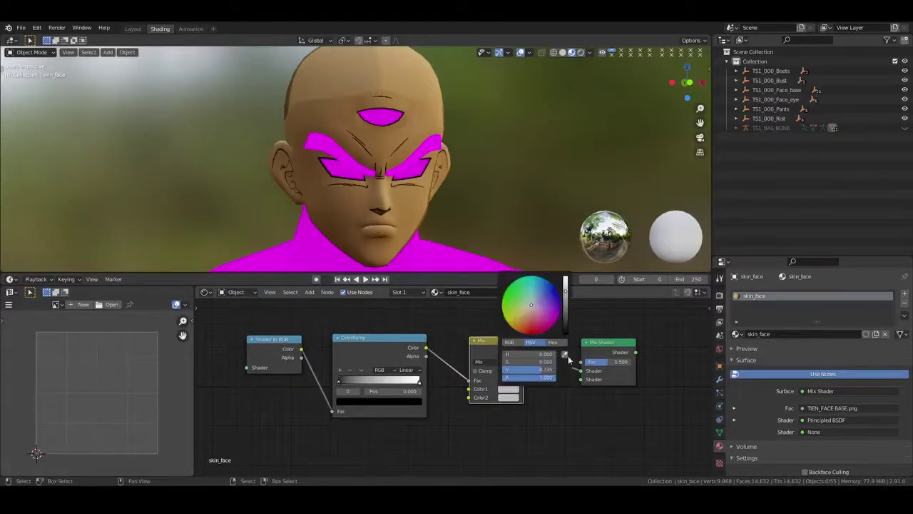
{"action": "left_click", "coordinate": [564, 355]}
{"action": "left_click", "coordinate": [405, 206]}
{"action": "left_click", "coordinate": [509, 398]}
{"action": "left_click", "coordinate": [565, 365]}
{"action": "left_click", "coordinate": [505, 389]}
{"action": "left_click", "coordinate": [511, 400]}
{"action": "scroll", "coordinate": [529, 326], "scroll_direction": "up", "scroll_amount": 4}
{"action": "scroll", "coordinate": [529, 326], "scroll_direction": "up", "scroll_amount": 4}
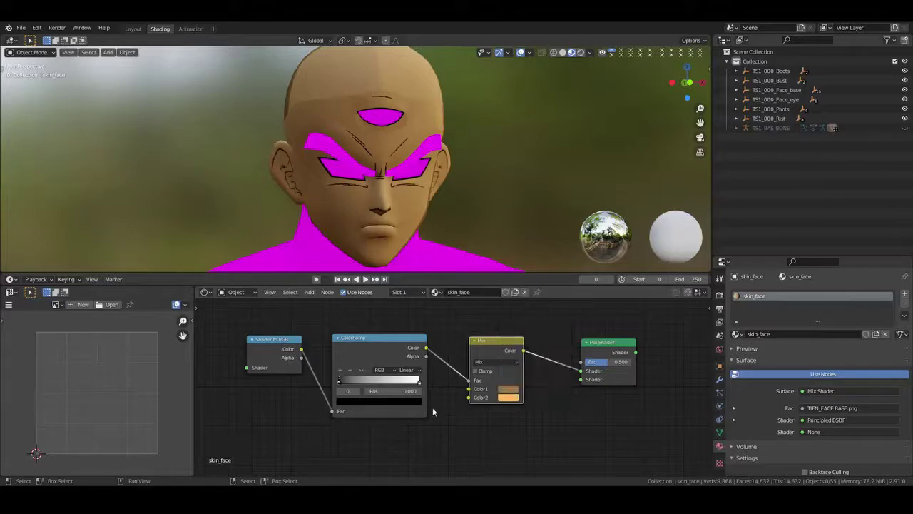
Combine the Shader to RGB, ColorRamp, Mix and new Mix Shader nodes into a node group
{"action": "left_click_drag", "start_coordinate": [223, 331], "coordinate": [656, 392]}
{"action": "key", "text": "ctrl+g"}
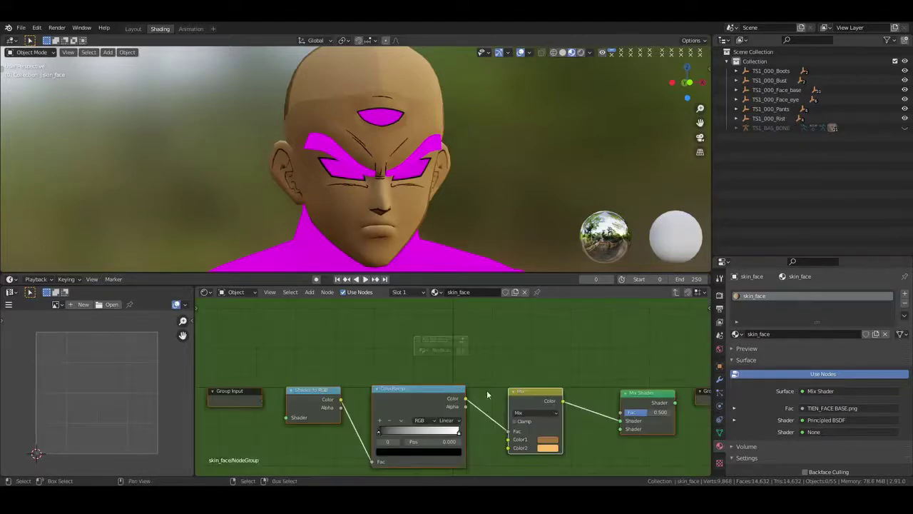
Connect the Mix Shader's output to the Group Output and the Group Input to the Shader to RGB node's Shader input
{"action": "scroll", "coordinate": [525, 384], "scroll_direction": "down", "scroll_amount": 2}
{"action": "scroll", "coordinate": [525, 384], "scroll_direction": "up", "scroll_amount": 3}
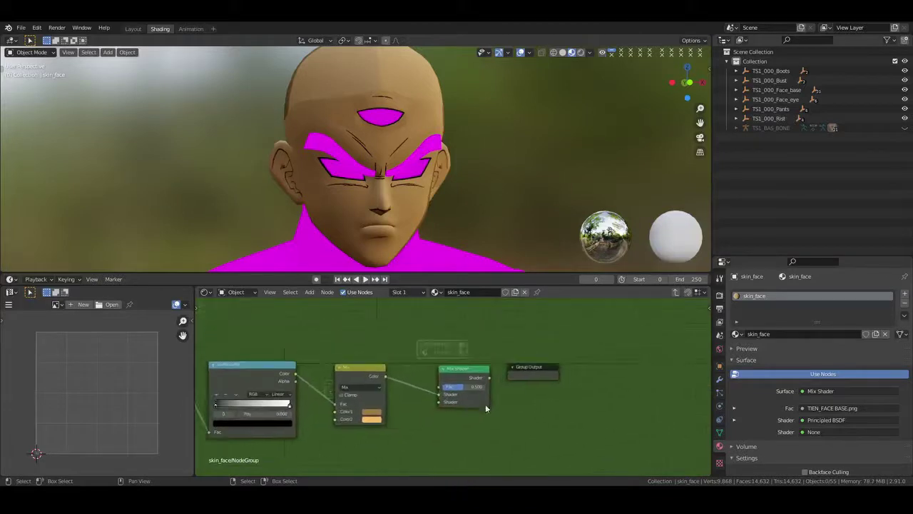
{"action": "left_click_drag", "start_coordinate": [490, 377], "coordinate": [518, 379]}
{"action": "middle_click_drag", "start_coordinate": [589, 407], "coordinate": [389, 386]}
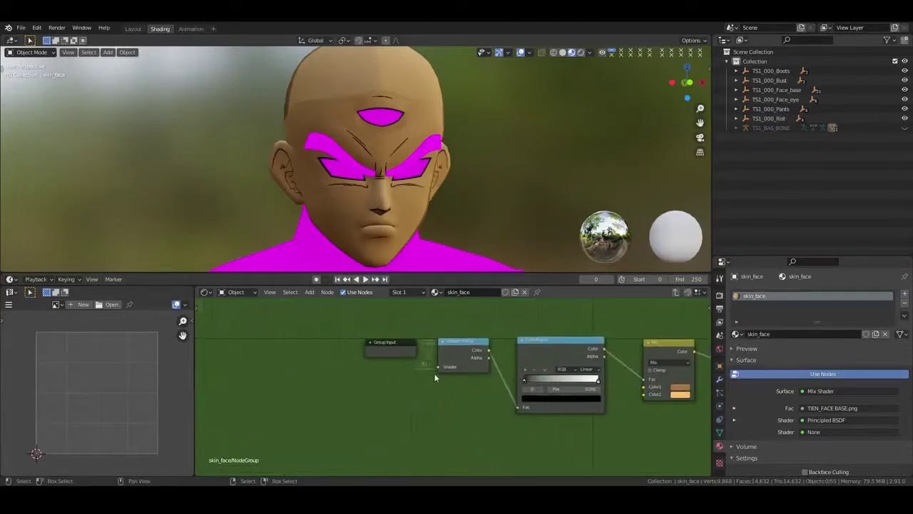
{"action": "left_click_drag", "start_coordinate": [437, 367], "coordinate": [457, 398]}
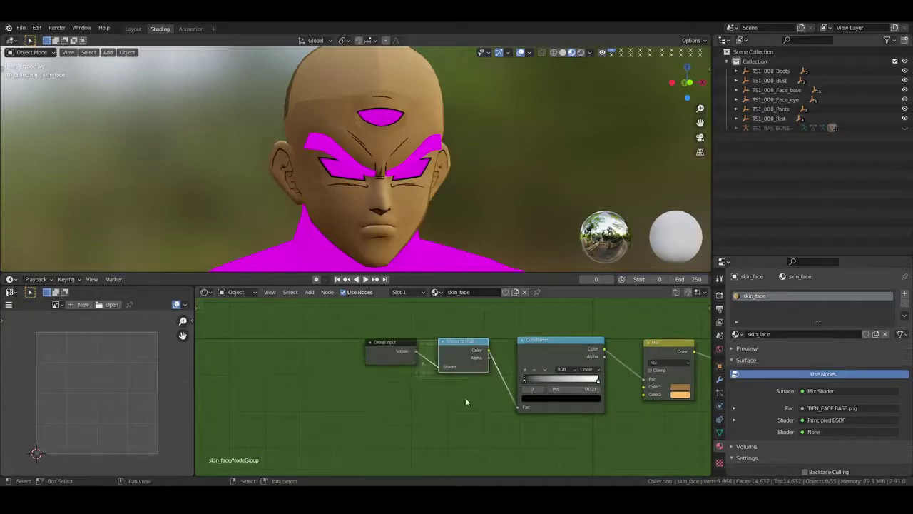
Rename the node group as tien shader and insert it between the Principled BSDF and the Mix Shader
{"action": "key", "text": "Tab"}
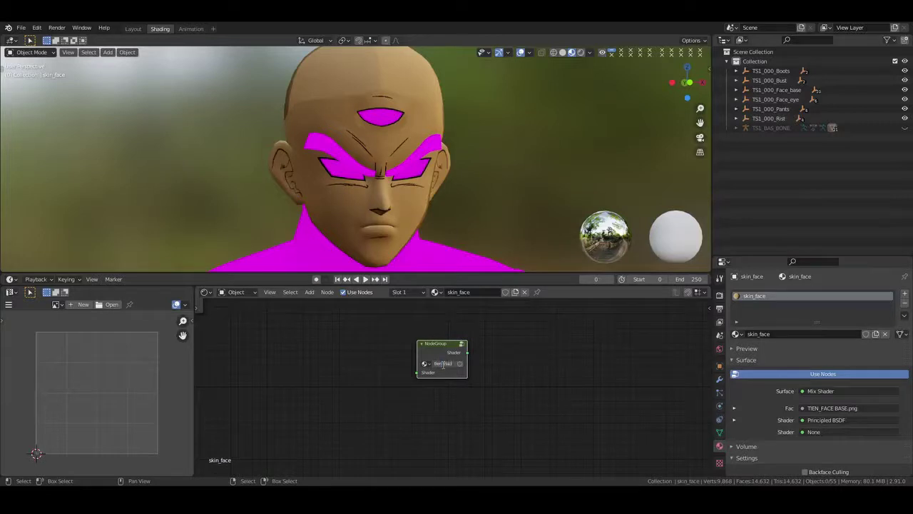
{"action": "middle_click_drag", "start_coordinate": [341, 350], "coordinate": [605, 387]}
{"action": "key", "text": "g"}
{"action": "left_click", "coordinate": [282, 381]}
{"action": "middle_click_drag", "start_coordinate": [433, 402], "coordinate": [507, 401]}
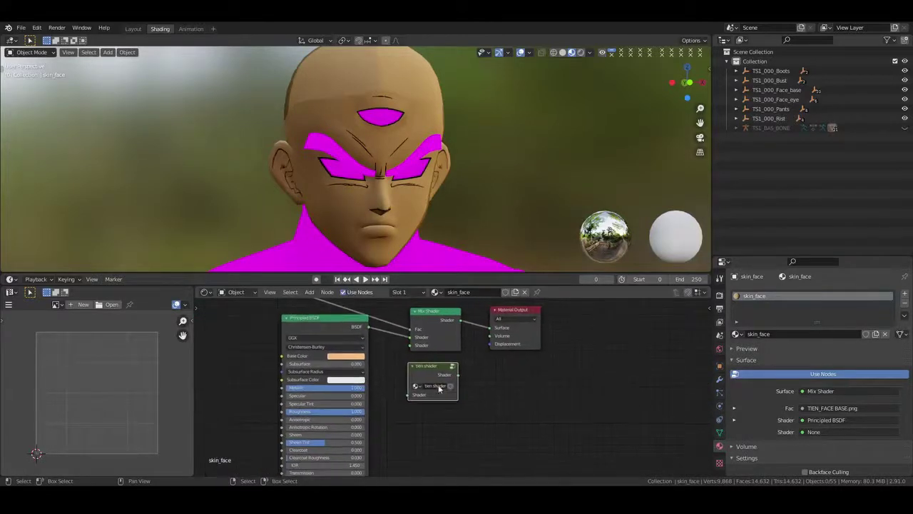
{"action": "left_click_drag", "start_coordinate": [427, 374], "coordinate": [416, 344]}
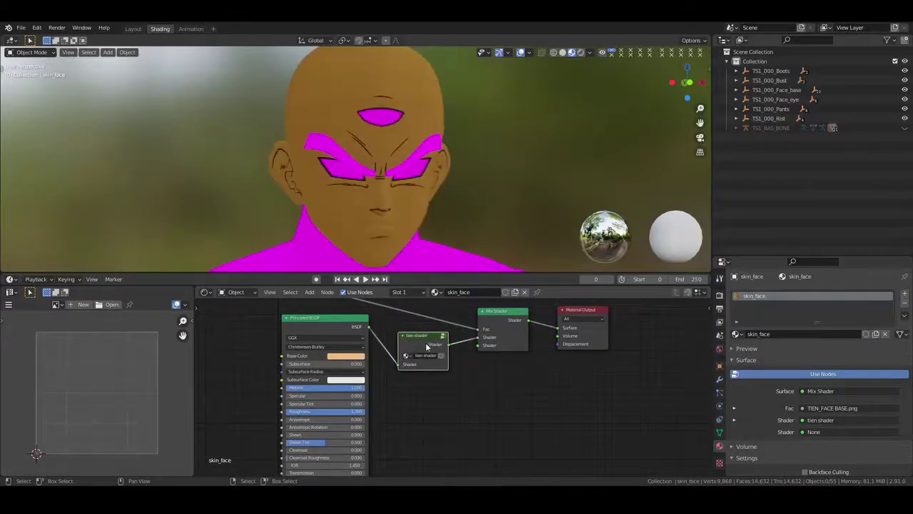
Inside the tien shader group, set the ColorRamp's white stop to about 0.132 with the black stop just below it
{"action": "key", "text": "Tab"}
{"action": "middle_click_drag", "start_coordinate": [616, 396], "coordinate": [479, 400]}
{"action": "scroll", "coordinate": [479, 399], "scroll_direction": "up", "scroll_amount": 3}
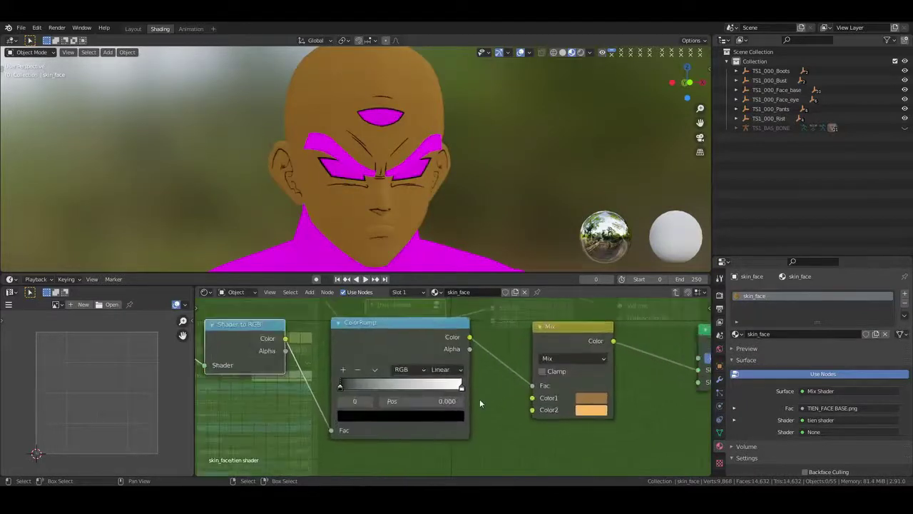
{"action": "mouse_move", "coordinate": [496, 365]}
{"action": "left_mouse_down"}
{"action": "mouse_move", "coordinate": [373, 365]}
{"action": "mouse_move", "coordinate": [380, 368]}
{"action": "left_mouse_up"}
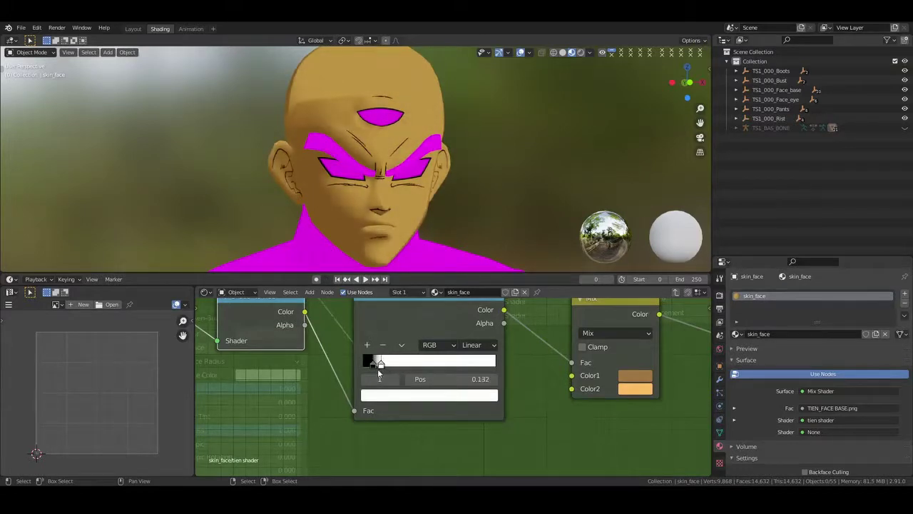
{"action": "key", "text": "Tab"}
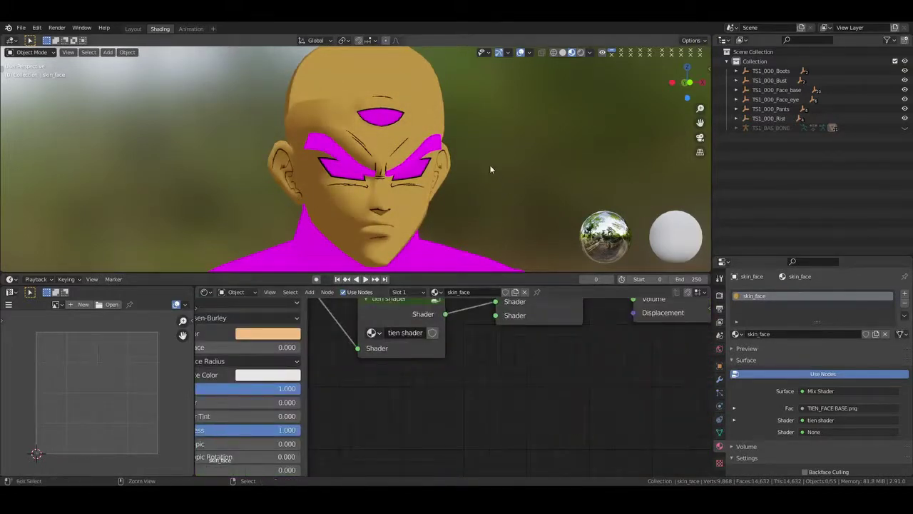
Save the file and tighten the tien shader's ColorRamp with the white stop at 0.118 and the black stop at 0.086
{"action": "key", "text": "ctrl+s"}
{"action": "left_click", "coordinate": [668, 410]}
{"action": "middle_click_drag", "start_coordinate": [538, 175], "coordinate": [418, 193]}
{"action": "middle_click_drag", "start_coordinate": [470, 356], "coordinate": [458, 404]}
{"action": "left_click", "coordinate": [379, 358]}
{"action": "key", "text": "Tab"}
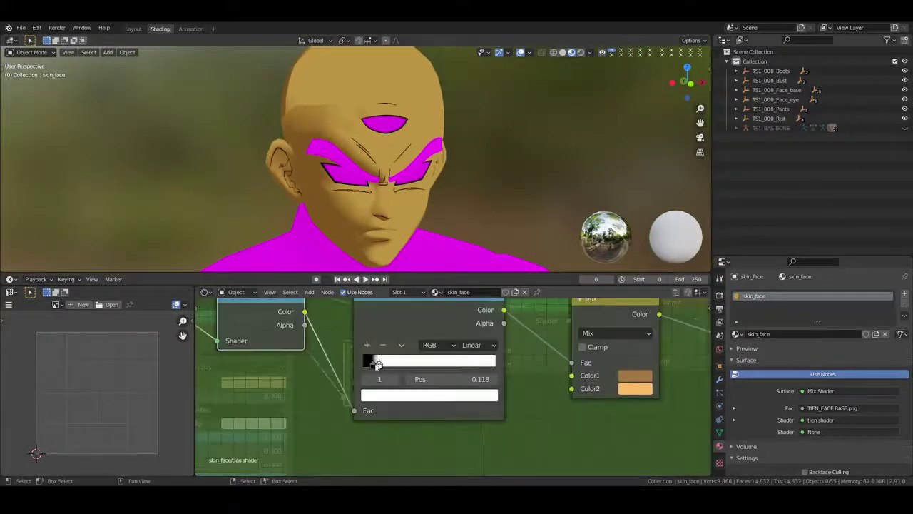
{"action": "left_click", "coordinate": [373, 363]}
{"action": "key", "text": "Tab"}
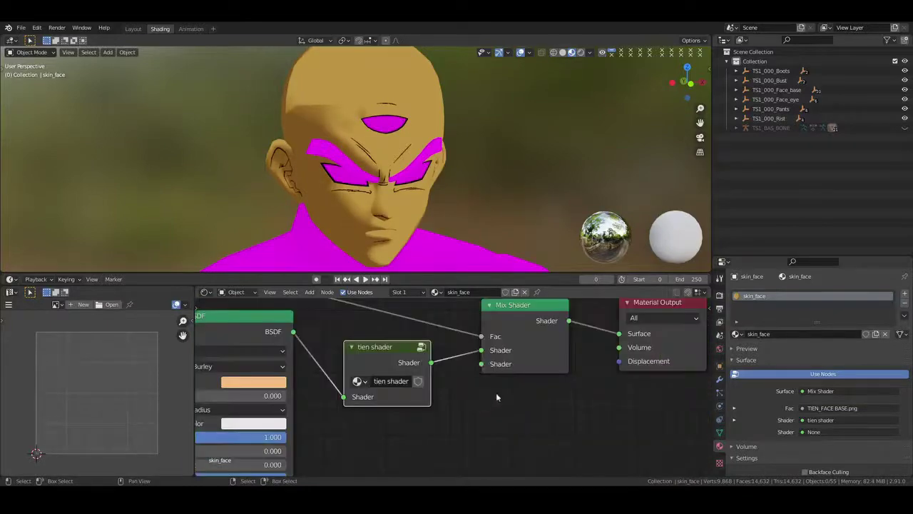
Check the face shading from another angle and fine-tune the ColorRamp's white stop inside the tien shader group
{"action": "mouse_move", "coordinate": [441, 187]}
{"action": "middle_mouse_down"}
{"action": "mouse_move", "coordinate": [421, 191]}
{"action": "mouse_move", "coordinate": [467, 190]}
{"action": "mouse_move", "coordinate": [431, 193]}
{"action": "middle_mouse_up"}
{"action": "middle_click_drag", "start_coordinate": [401, 412], "coordinate": [486, 382]}
{"action": "key", "text": "Tab"}
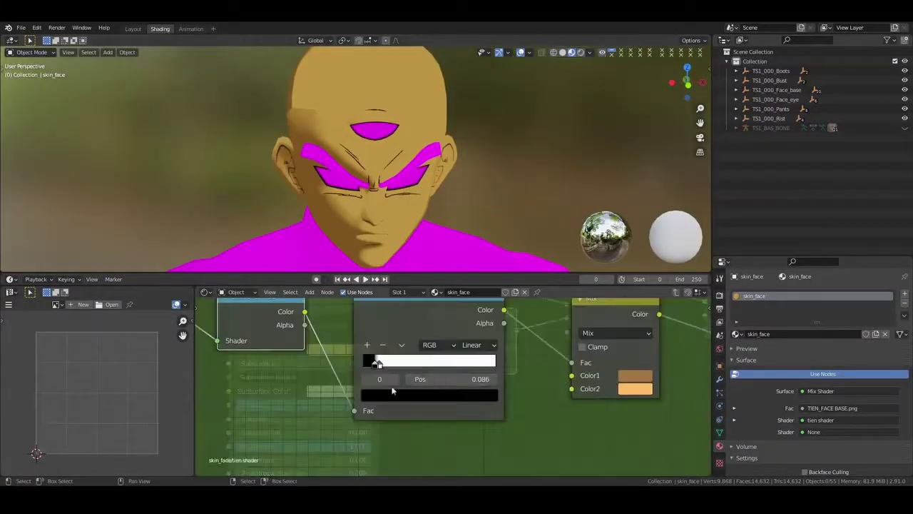
{"action": "mouse_move", "coordinate": [378, 365]}
{"action": "left_mouse_down"}
{"action": "mouse_move", "coordinate": [395, 370]}
{"action": "mouse_move", "coordinate": [377, 366]}
{"action": "left_mouse_up"}
{"action": "key", "text": "Tab"}
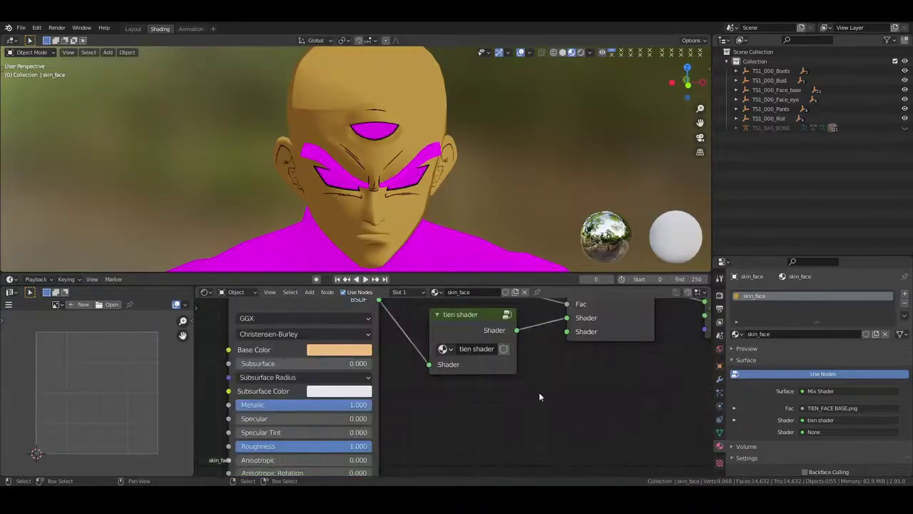
Select the bust mesh to bring up its skin_bust material nodes and inspect where the neck meets the face
{"action": "key", "text": "Home"}
{"action": "middle_click_drag", "start_coordinate": [442, 163], "coordinate": [316, 225]}
{"action": "scroll", "coordinate": [345, 205], "scroll_direction": "down", "scroll_amount": 6}
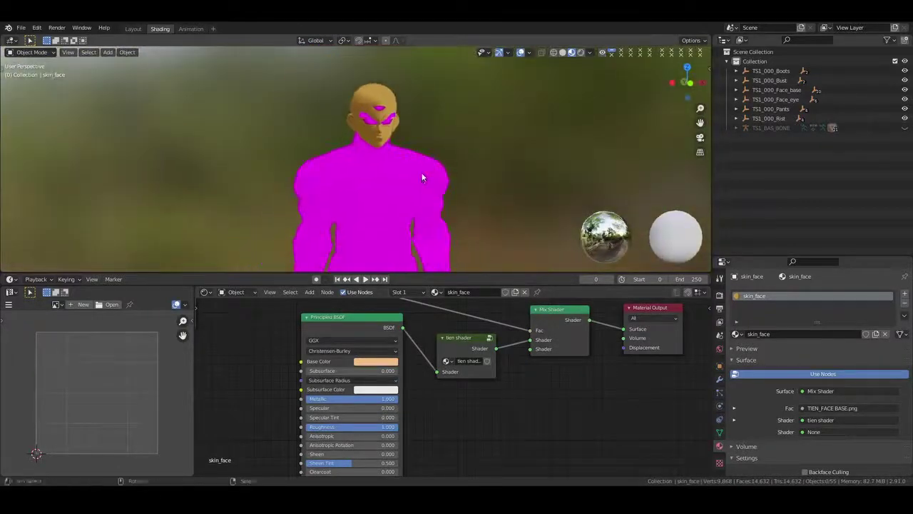
{"action": "left_click", "coordinate": [402, 170]}
{"action": "middle_click_drag", "start_coordinate": [445, 422], "coordinate": [506, 388]}
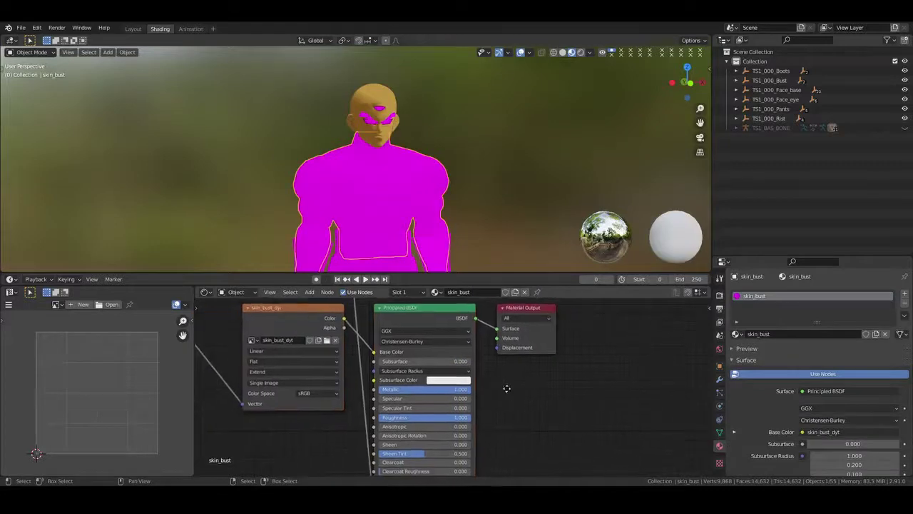
{"action": "scroll", "coordinate": [414, 173], "scroll_direction": "up", "scroll_amount": 7}
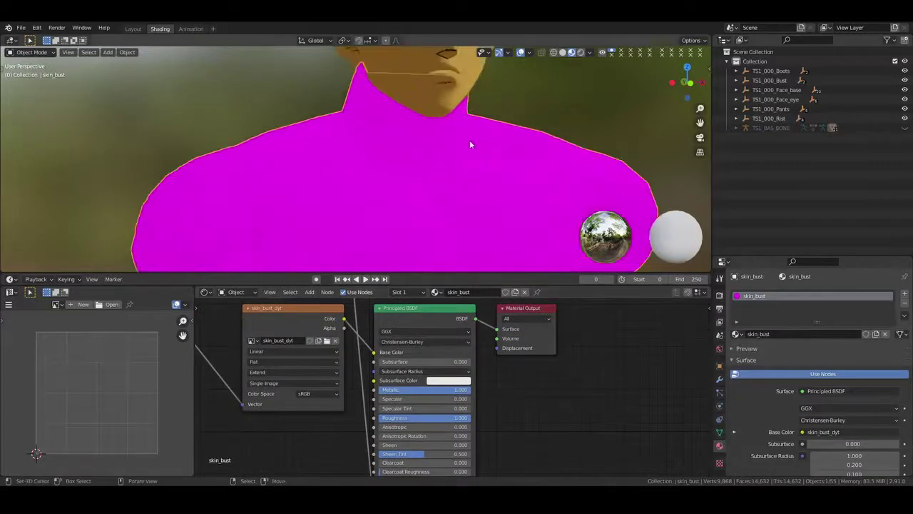
{"action": "middle_click_drag", "start_coordinate": [480, 131], "coordinate": [422, 196], "text": "shift"}
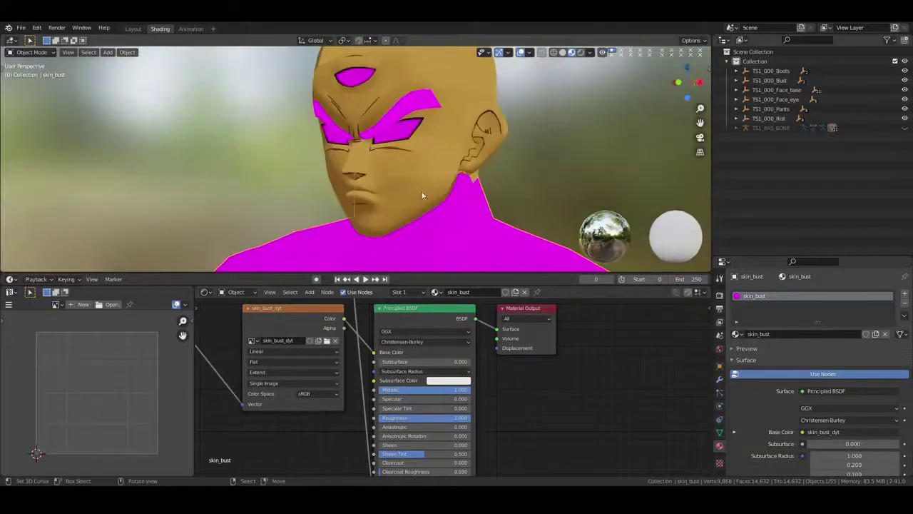
{"action": "left_click", "coordinate": [459, 380]}
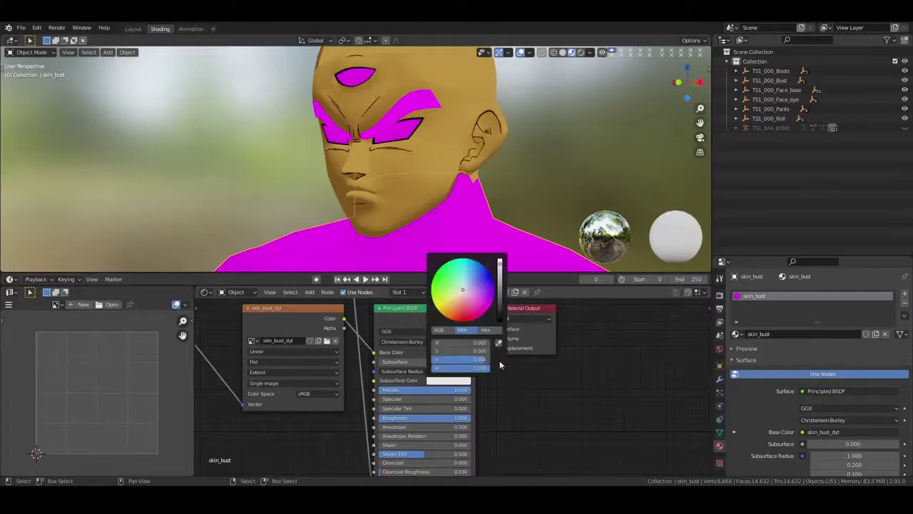
{"action": "scroll", "coordinate": [479, 203], "scroll_direction": "down", "scroll_amount": 4}
{"action": "middle_click_drag", "start_coordinate": [445, 200], "coordinate": [493, 214]}
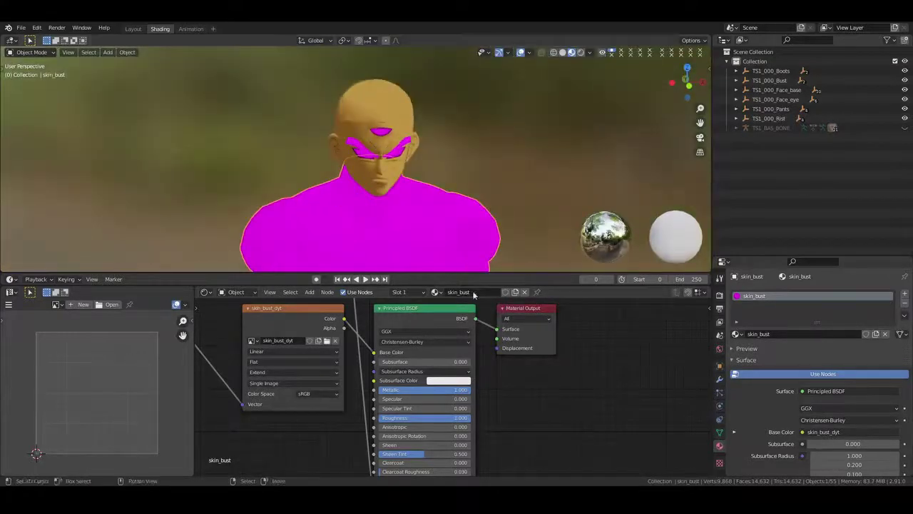
Replace the Principled BSDF in the skin_bust material with a copy of the one from skin_face
{"action": "left_click", "coordinate": [418, 154]}
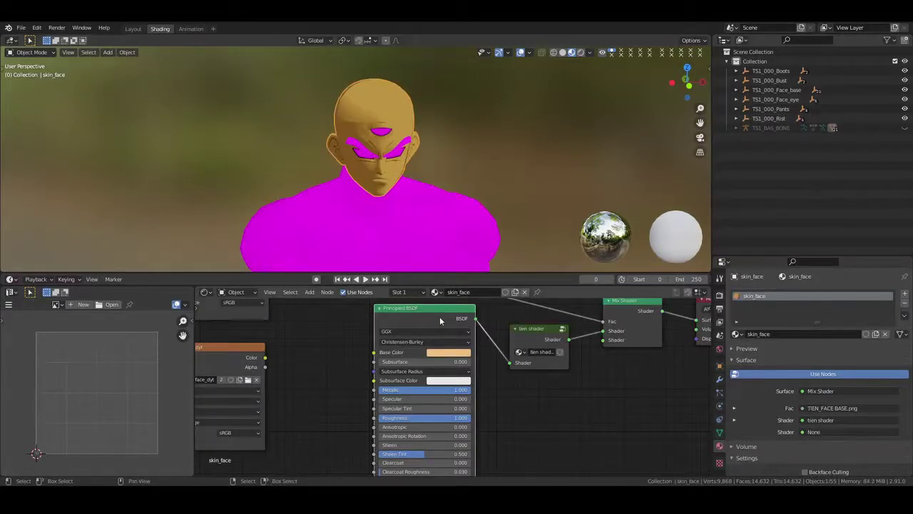
{"action": "left_click", "coordinate": [422, 229]}
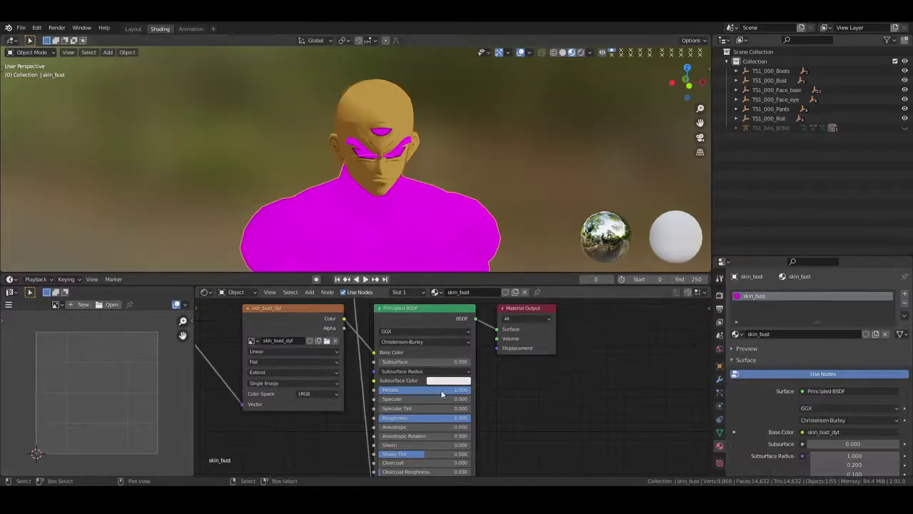
{"action": "left_click", "coordinate": [442, 315]}
{"action": "key", "text": "x"}
{"action": "key", "text": "ctrl+v"}
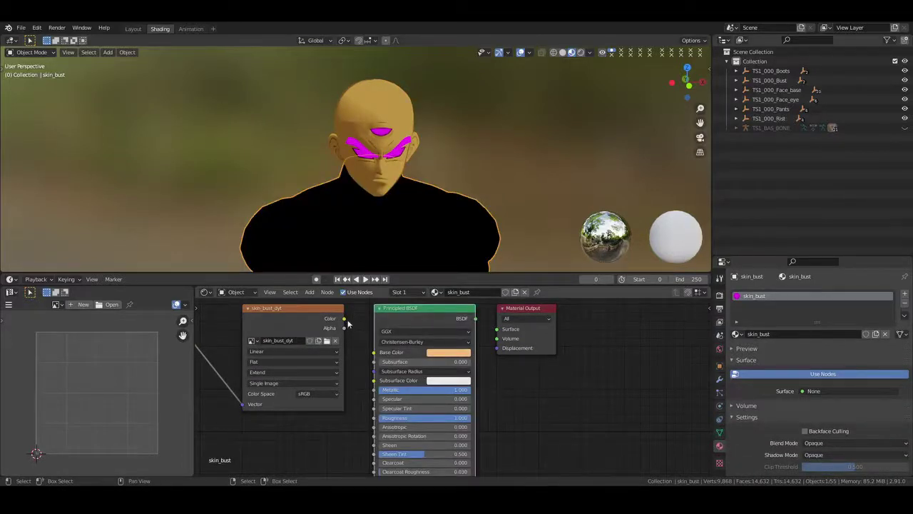
Add a Mix Shader before skin_bust's Material Output and connect the Principled BSDF to its first Shader input
{"action": "left_click_drag", "start_coordinate": [517, 348], "coordinate": [614, 348]}
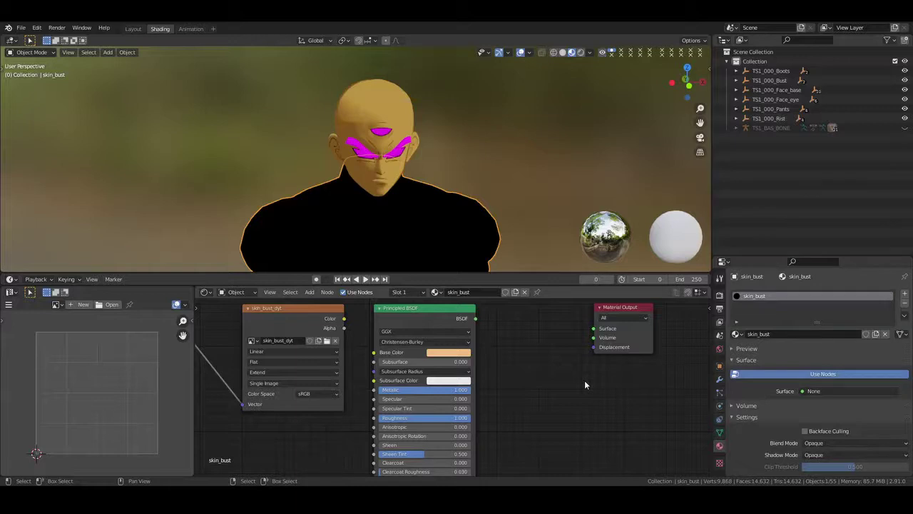
{"action": "key", "text": "shift+a"}
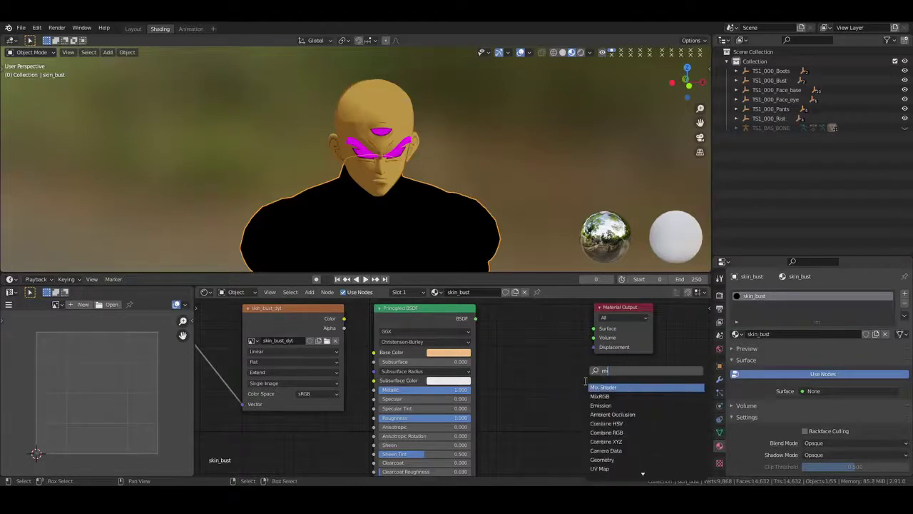
{"action": "left_click", "coordinate": [584, 381]}
{"action": "left_click", "coordinate": [519, 316]}
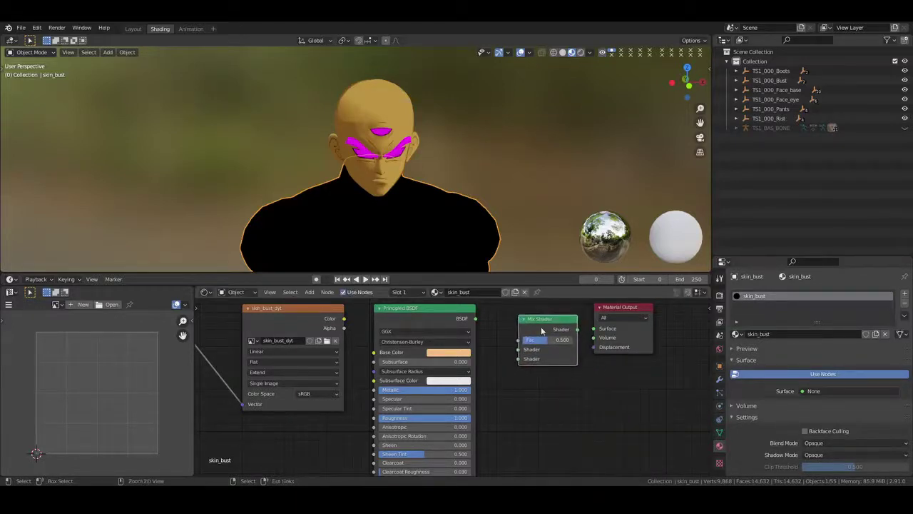
{"action": "left_click_drag", "start_coordinate": [476, 318], "coordinate": [518, 349]}
Delete skin_bust's UV input, Mapping and skin_bust_dyt texture nodes, and move the skin_bust_000 texture into the freed space
{"action": "middle_click_drag", "start_coordinate": [517, 393], "coordinate": [533, 432]}
{"action": "scroll", "coordinate": [390, 315], "scroll_direction": "down", "scroll_amount": 3}
{"action": "middle_click_drag", "start_coordinate": [379, 335], "coordinate": [400, 377]}
{"action": "scroll", "coordinate": [353, 419], "scroll_direction": "down", "scroll_amount": 2}
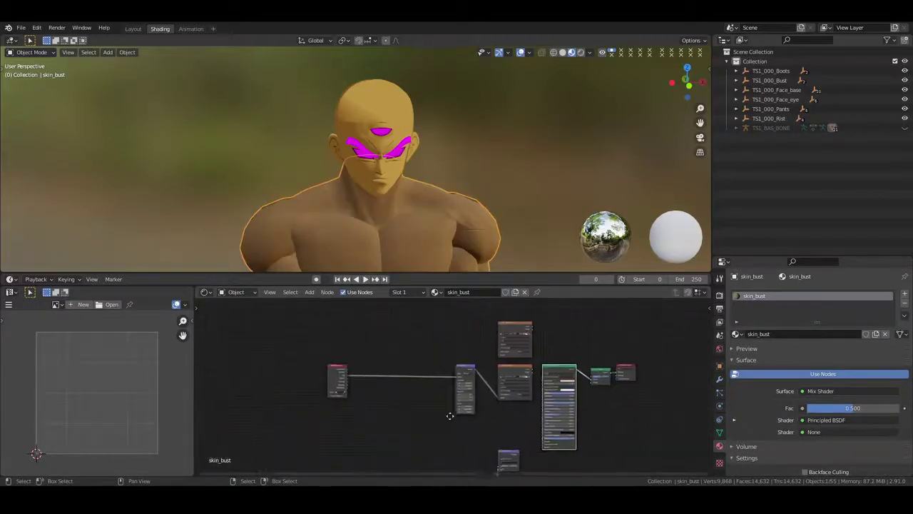
{"action": "left_click_drag", "start_coordinate": [301, 364], "coordinate": [527, 403]}
{"action": "key", "text": "x"}
{"action": "left_click_drag", "start_coordinate": [509, 324], "coordinate": [516, 378]}
Delete the image texture node that feeds the Normal Map in the skin_bust material
{"action": "middle_click_drag", "start_coordinate": [521, 427], "coordinate": [503, 336]}
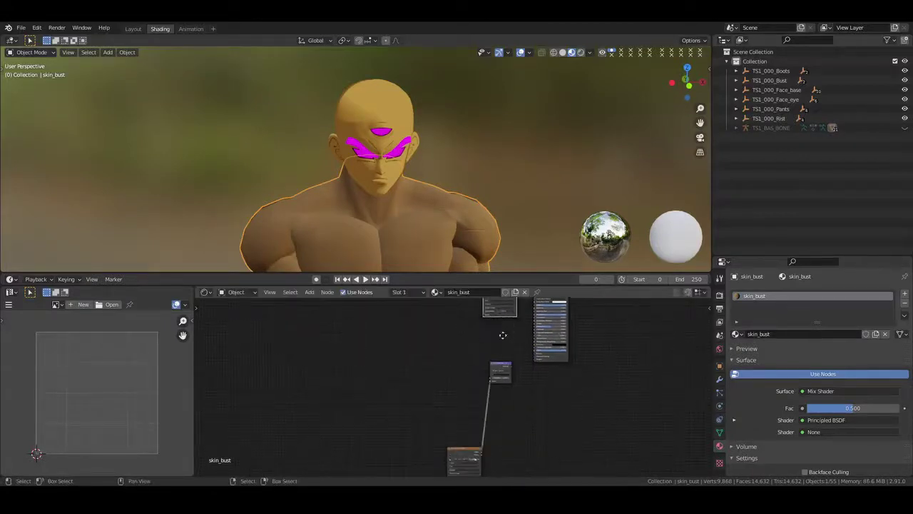
{"action": "left_click_drag", "start_coordinate": [464, 457], "coordinate": [406, 356]}
{"action": "key", "text": "x"}
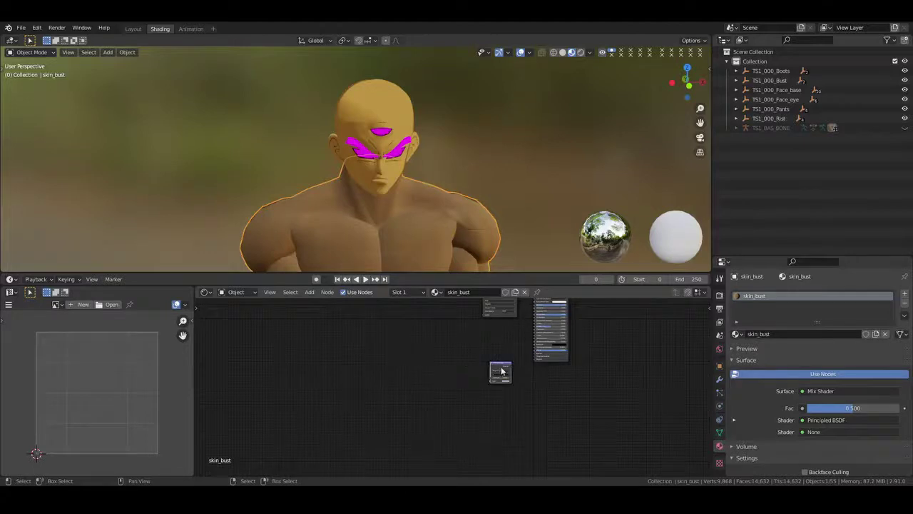
Set the Normal Map node's Color to the orange skin tone sampled from the Principled BSDF's Base Color
{"action": "left_click", "coordinate": [499, 334]}
{"action": "scroll", "coordinate": [524, 350], "scroll_direction": "up", "scroll_amount": 12}
{"action": "middle_click_drag", "start_coordinate": [595, 302], "coordinate": [433, 364]}
{"action": "scroll", "coordinate": [418, 417], "scroll_direction": "up", "scroll_amount": 6}
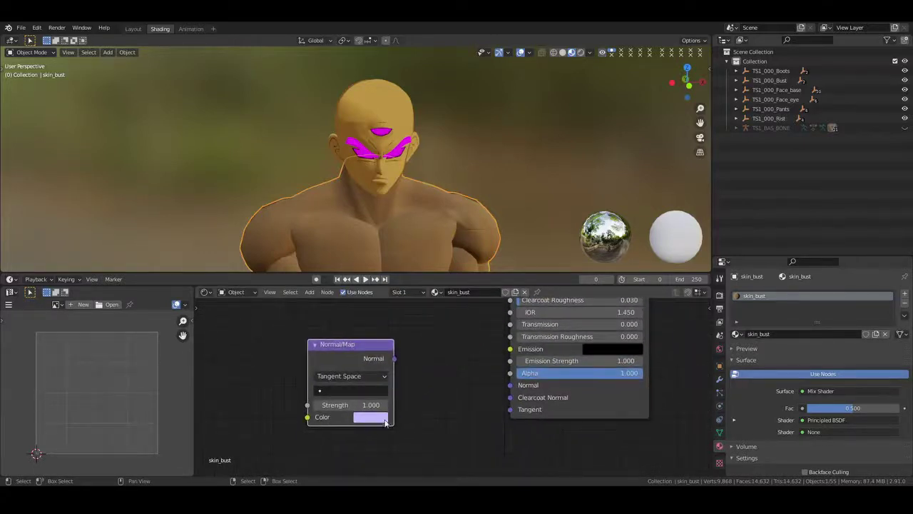
{"action": "scroll", "coordinate": [398, 414], "scroll_direction": "down", "scroll_amount": 3}
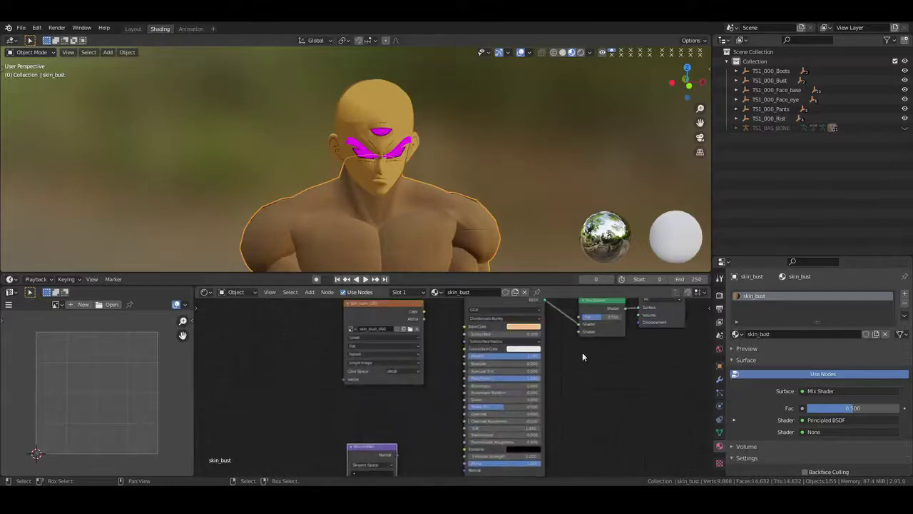
{"action": "left_click", "coordinate": [735, 421]}
{"action": "middle_click_drag", "start_coordinate": [603, 405], "coordinate": [648, 337]}
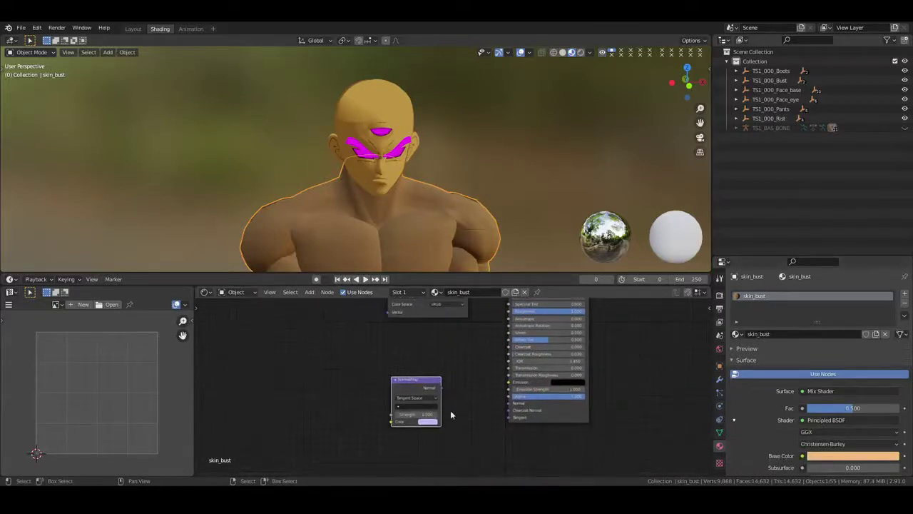
{"action": "left_click", "coordinate": [431, 421]}
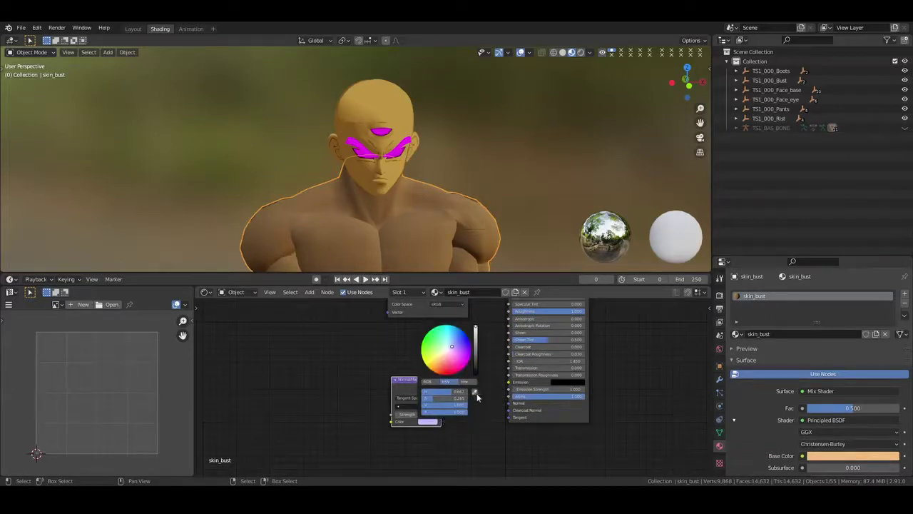
{"action": "left_click", "coordinate": [475, 392]}
{"action": "left_click", "coordinate": [836, 457]}
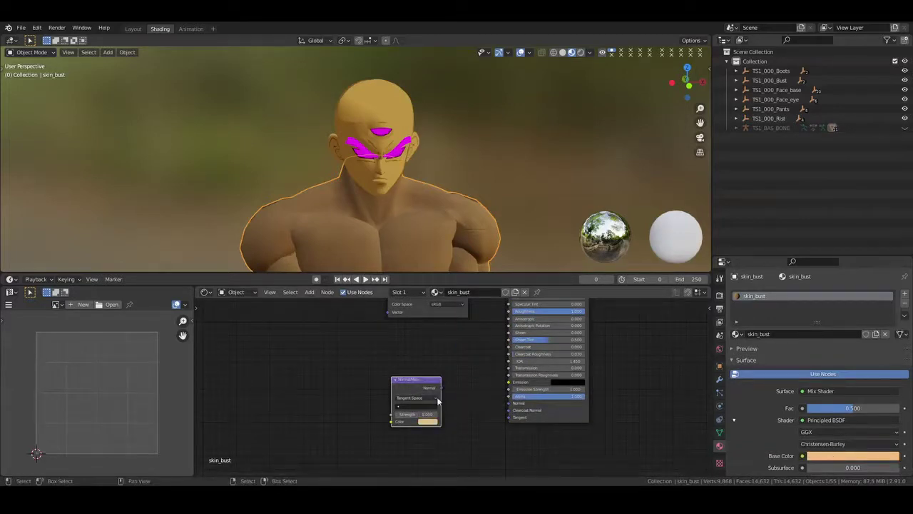
Connect the Normal Map's Normal output to the Principled BSDF's Normal input and set its Strength to 0.27
{"action": "left_click_drag", "start_coordinate": [441, 391], "coordinate": [510, 405]}
{"action": "middle_click_drag", "start_coordinate": [459, 410], "coordinate": [506, 397]}
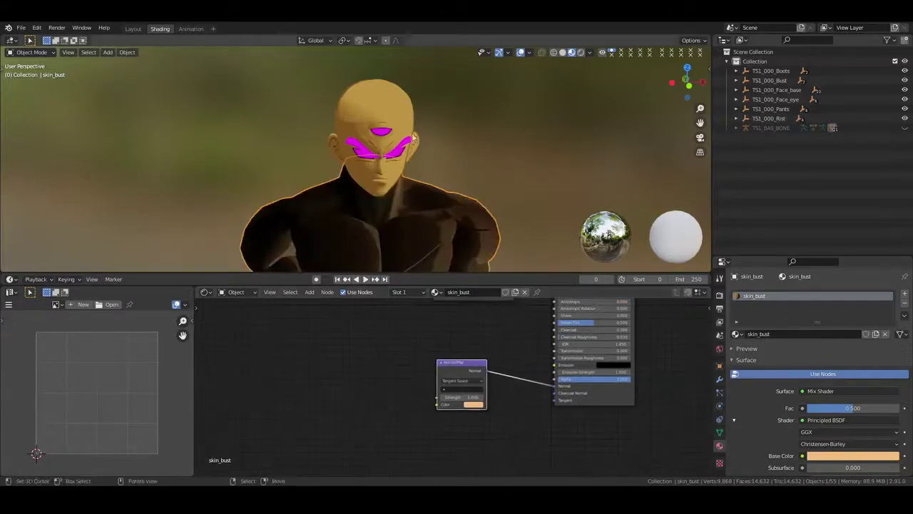
{"action": "left_click", "coordinate": [387, 108]}
{"action": "left_click", "coordinate": [487, 408]}
{"action": "key", "text": "Return"}
{"action": "left_click", "coordinate": [437, 225]}
{"action": "left_click", "coordinate": [465, 398]}
{"action": "type", "text": "0.27"}
{"action": "key", "text": "Return"}
Load TIEN_BUST.png from the TIEN images' TSH_000_Bust folder into skin_bust's image texture node
{"action": "left_click", "coordinate": [508, 333]}
{"action": "middle_click_drag", "start_coordinate": [644, 343], "coordinate": [573, 453]}
{"action": "left_click", "coordinate": [429, 358]}
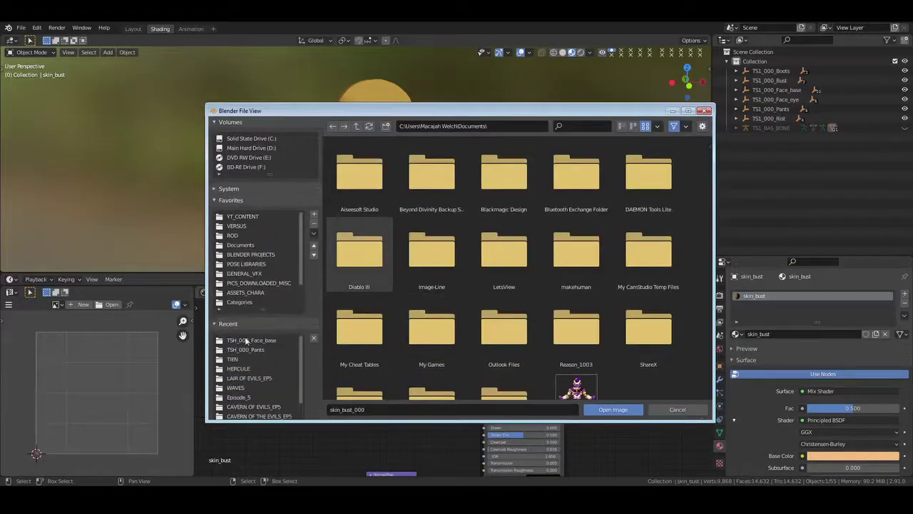
{"action": "left_click", "coordinate": [231, 359]}
{"action": "double_click", "coordinate": [385, 191]}
{"action": "double_click", "coordinate": [414, 178]}
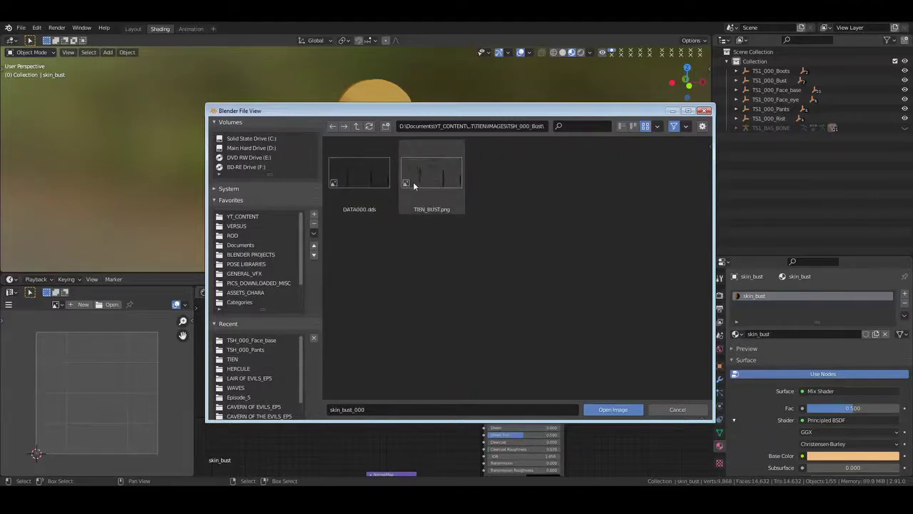
{"action": "left_click", "coordinate": [413, 181]}
{"action": "left_click", "coordinate": [607, 411]}
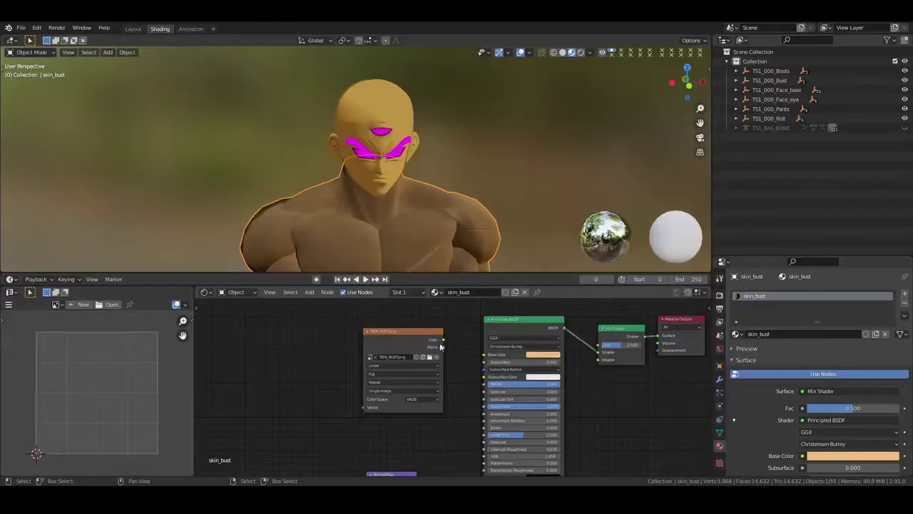
Connect the TIEN_BUST.png Alpha to the Mix Shader's Fac and insert the tien shader group between the Principled BSDF and Mix Shader
{"action": "left_click_drag", "start_coordinate": [444, 348], "coordinate": [598, 346]}
{"action": "middle_click_drag", "start_coordinate": [622, 379], "coordinate": [552, 378]}
{"action": "key", "text": "shift+a"}
{"action": "type", "text": "sskin"}
{"action": "key", "text": "Return"}
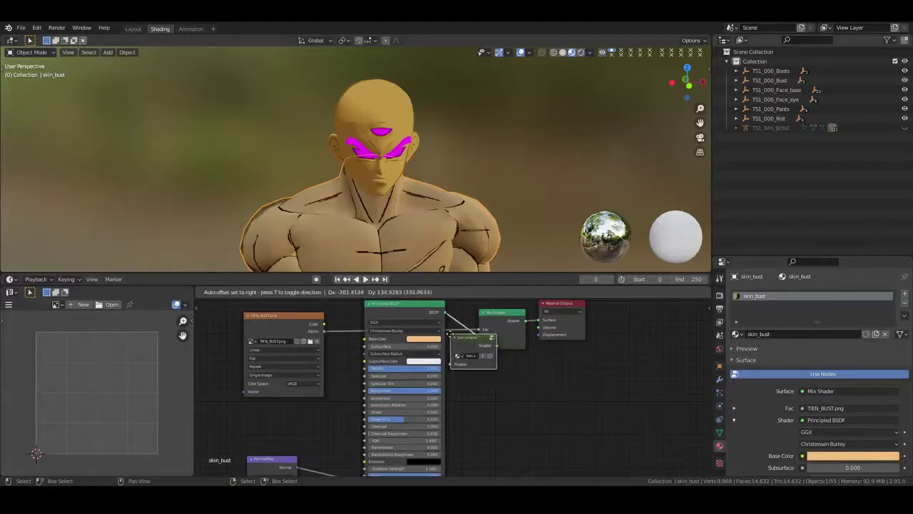
{"action": "left_click", "coordinate": [468, 338]}
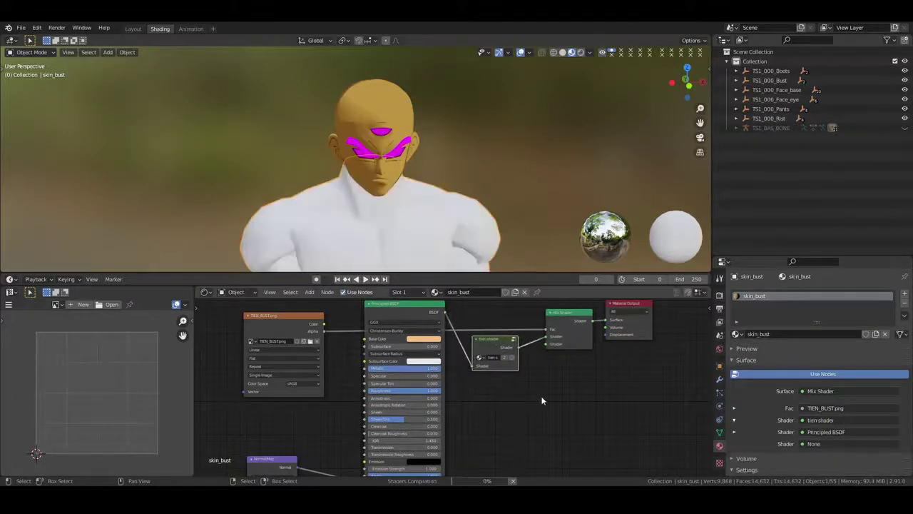
Change the material preview's HDRI lighting to the grassy field with blue sky and check the character under it
{"action": "middle_click_drag", "start_coordinate": [512, 214], "coordinate": [401, 161]}
{"action": "scroll", "coordinate": [333, 218], "scroll_direction": "up", "scroll_amount": 4}
{"action": "middle_click_drag", "start_coordinate": [401, 161], "coordinate": [392, 197]}
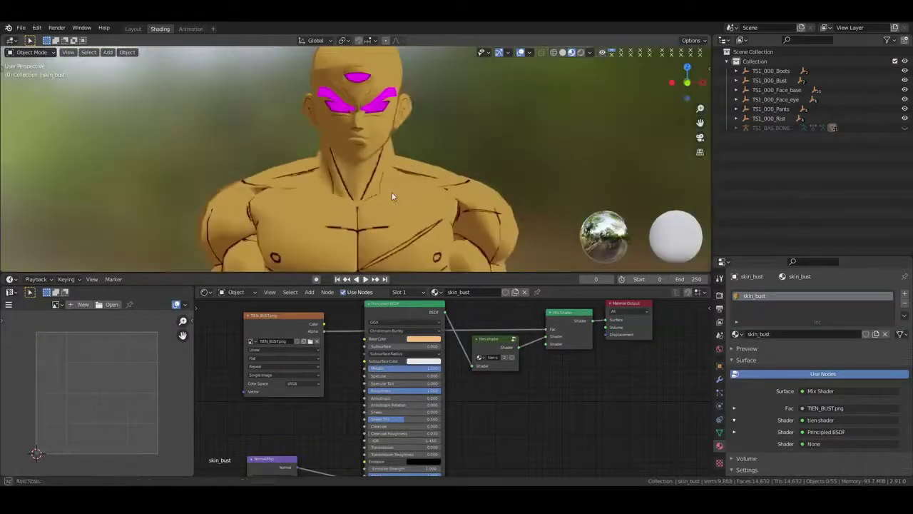
{"action": "left_click", "coordinate": [589, 52]}
{"action": "left_click", "coordinate": [582, 132]}
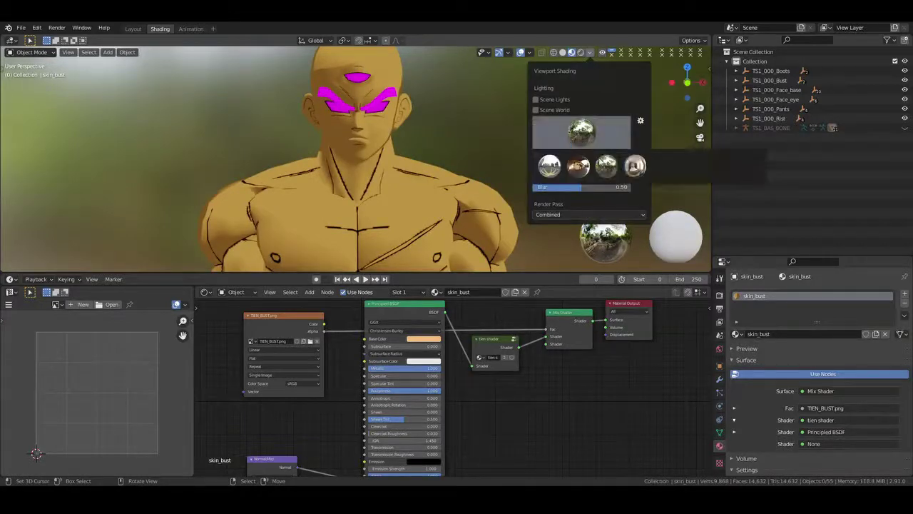
{"action": "left_click", "coordinate": [580, 171]}
{"action": "mouse_move", "coordinate": [572, 166]}
{"action": "left_mouse_down"}
{"action": "mouse_move", "coordinate": [623, 165]}
{"action": "mouse_move", "coordinate": [599, 166]}
{"action": "mouse_move", "coordinate": [615, 165]}
{"action": "left_mouse_up"}
{"action": "scroll", "coordinate": [343, 181], "scroll_direction": "down", "scroll_amount": 2}
{"action": "middle_click_drag", "start_coordinate": [343, 180], "coordinate": [336, 202]}
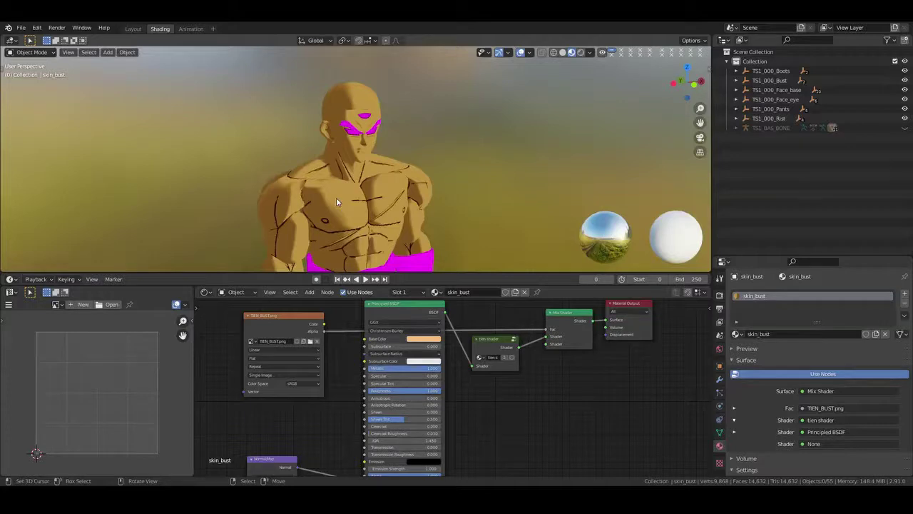
{"action": "middle_click_drag", "start_coordinate": [336, 197], "coordinate": [414, 207]}
{"action": "scroll", "coordinate": [400, 197], "scroll_direction": "up", "scroll_amount": 4}
{"action": "scroll", "coordinate": [399, 200], "scroll_direction": "down", "scroll_amount": 2}
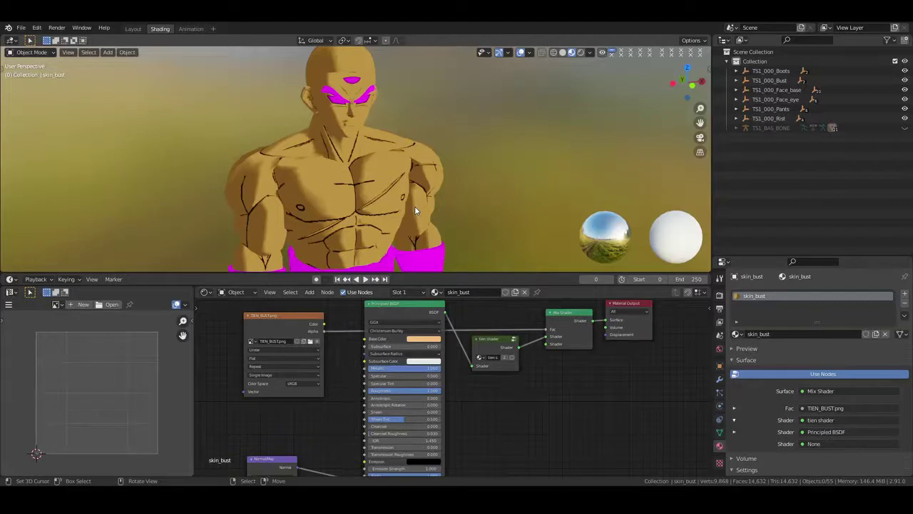
Test skin_bust's Principled BSDF with Roughness 0 and Specular 1, and restore Roughness to 1 and Specular to 0
{"action": "mouse_move", "coordinate": [483, 410]}
{"action": "middle_mouse_down"}
{"action": "mouse_move", "coordinate": [489, 365]}
{"action": "mouse_move", "coordinate": [485, 404]}
{"action": "middle_mouse_up"}
{"action": "left_click_drag", "start_coordinate": [438, 394], "coordinate": [399, 394]}
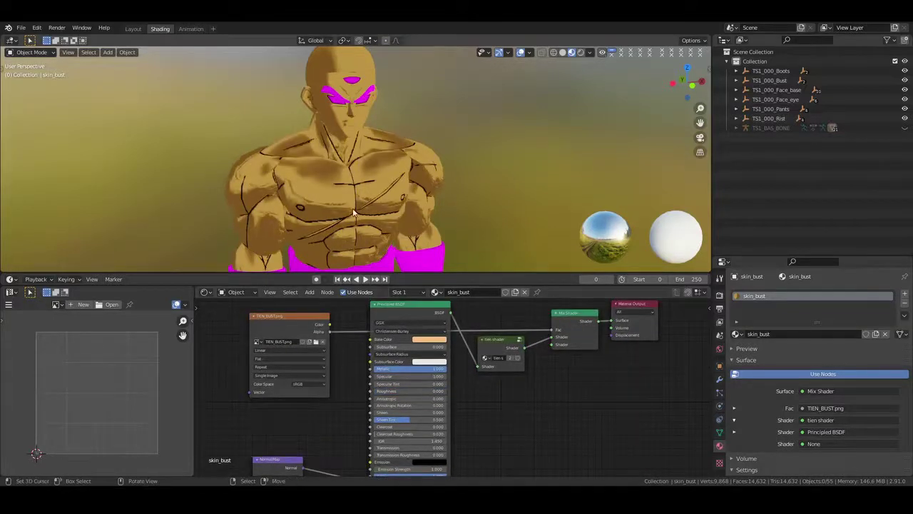
{"action": "mouse_move", "coordinate": [316, 181]}
{"action": "middle_mouse_down"}
{"action": "mouse_move", "coordinate": [362, 171]}
{"action": "mouse_move", "coordinate": [323, 173]}
{"action": "middle_mouse_up"}
{"action": "left_click_drag", "start_coordinate": [389, 397], "coordinate": [448, 390]}
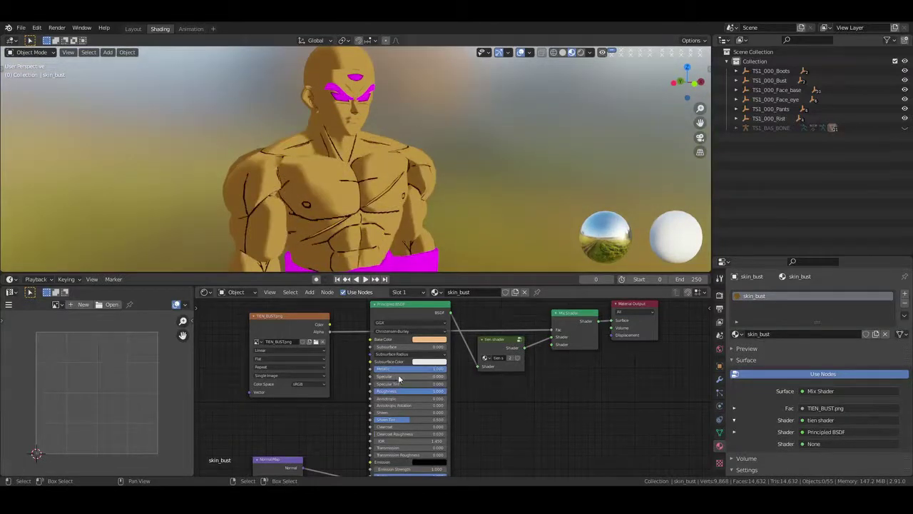
{"action": "mouse_move", "coordinate": [386, 378]}
{"action": "left_mouse_down"}
{"action": "mouse_move", "coordinate": [456, 378]}
{"action": "mouse_move", "coordinate": [387, 378]}
{"action": "mouse_move", "coordinate": [446, 376]}
{"action": "mouse_move", "coordinate": [376, 391]}
{"action": "left_mouse_up"}
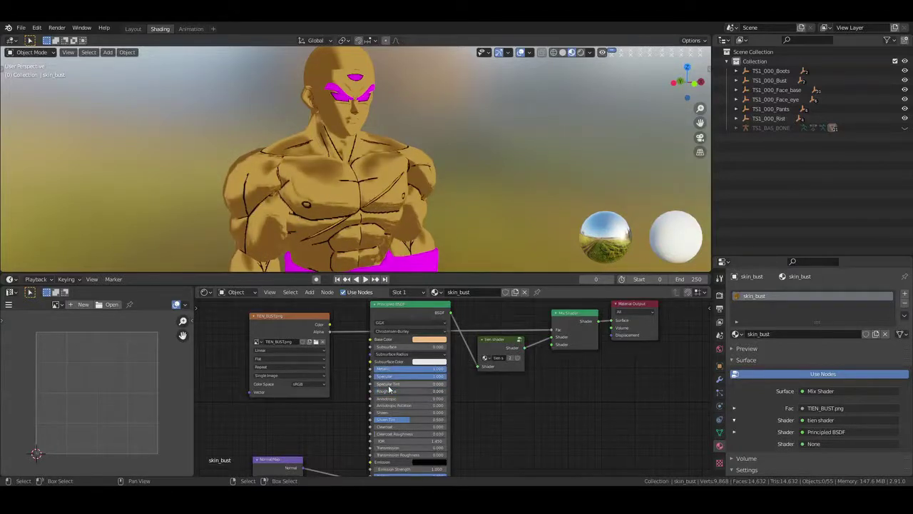
{"action": "mouse_move", "coordinate": [436, 376]}
{"action": "left_mouse_down"}
{"action": "mouse_move", "coordinate": [392, 376]}
{"action": "mouse_move", "coordinate": [446, 376]}
{"action": "left_mouse_up"}
{"action": "mouse_move", "coordinate": [391, 391]}
{"action": "left_mouse_down"}
{"action": "mouse_move", "coordinate": [446, 392]}
{"action": "mouse_move", "coordinate": [374, 379]}
{"action": "left_mouse_up"}
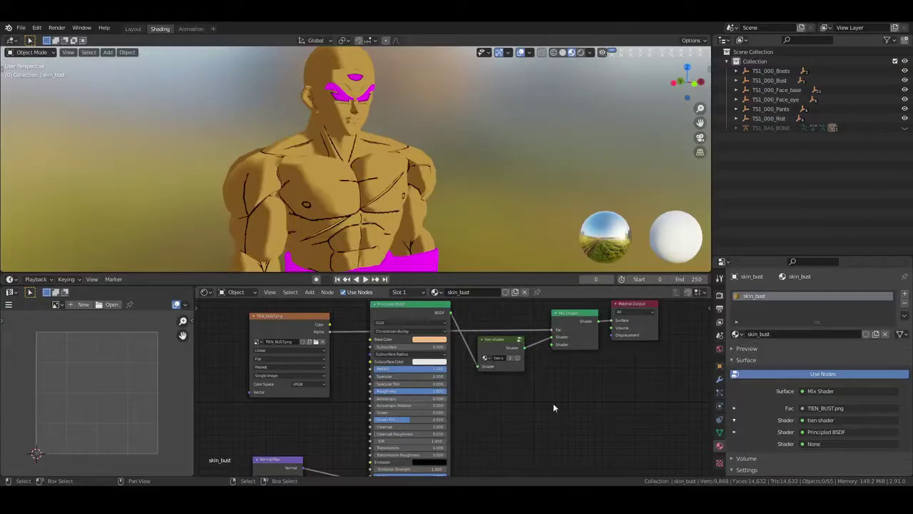
Examine the toon shading on the character's bust from several angles
{"action": "middle_click_drag", "start_coordinate": [447, 201], "coordinate": [426, 218]}
{"action": "scroll", "coordinate": [371, 224], "scroll_direction": "up", "scroll_amount": 2}
{"action": "scroll", "coordinate": [403, 188], "scroll_direction": "down", "scroll_amount": 4}
{"action": "scroll", "coordinate": [470, 176], "scroll_direction": "up", "scroll_amount": 3}
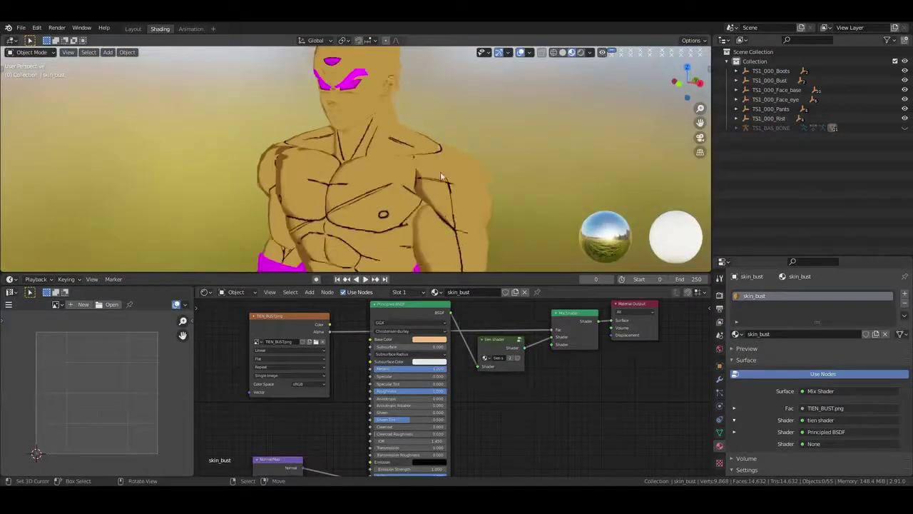
{"action": "scroll", "coordinate": [453, 175], "scroll_direction": "down", "scroll_amount": 2}
{"action": "middle_click_drag", "start_coordinate": [440, 180], "coordinate": [399, 201]}
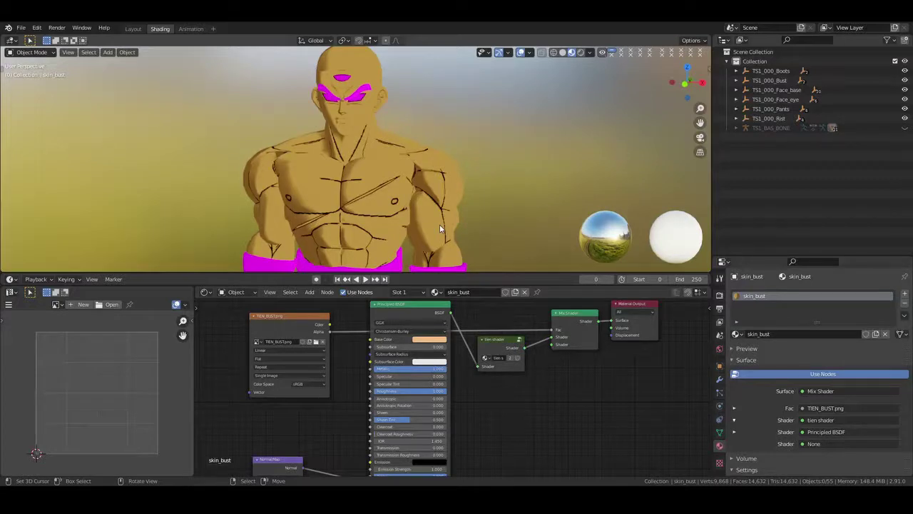
Leave Blender, clear the OBS and folder windows from the desktop, and launch paint.net
{"action": "key", "text": "ctrl+q"}
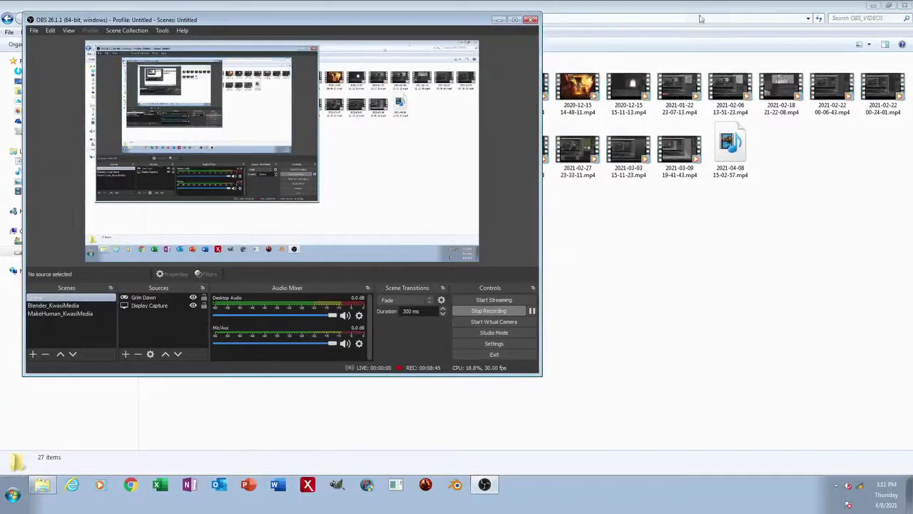
{"action": "left_click", "coordinate": [751, 8]}
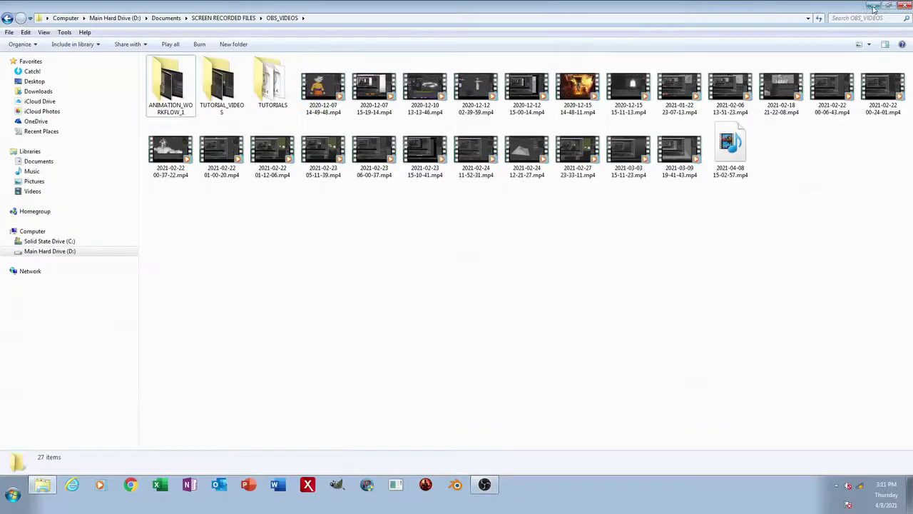
{"action": "left_click", "coordinate": [873, 7]}
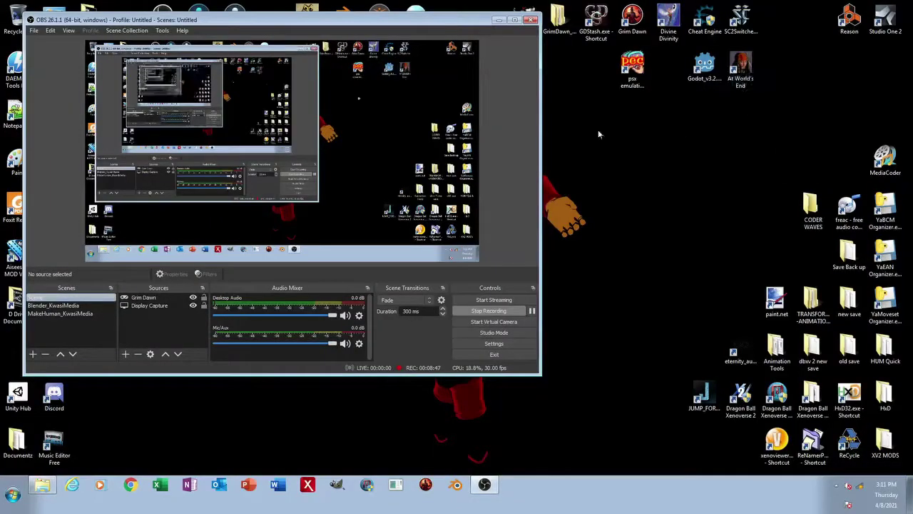
{"action": "left_click", "coordinate": [503, 21]}
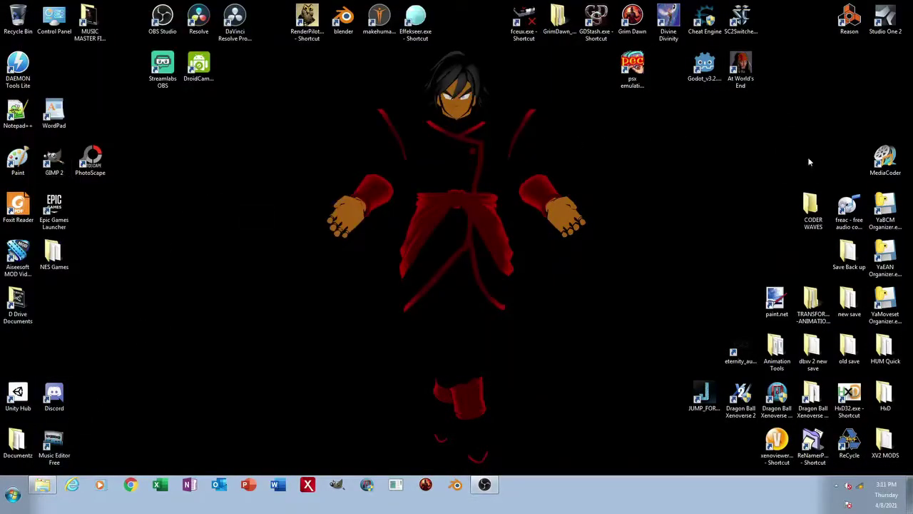
{"action": "double_click", "coordinate": [776, 300]}
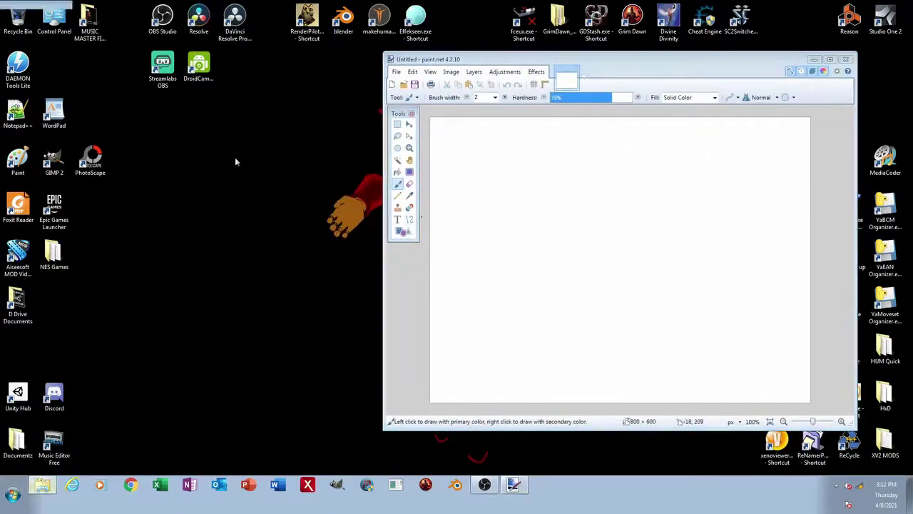
Browse to DEFENDERS_OF_EARTH_FM-SERIES > CHARA_LIST > KRILLIN > IMAGES within YT_CONTENT and arrange the folder window beside paint.net
{"action": "left_click", "coordinate": [42, 485]}
{"action": "left_click", "coordinate": [165, 18]}
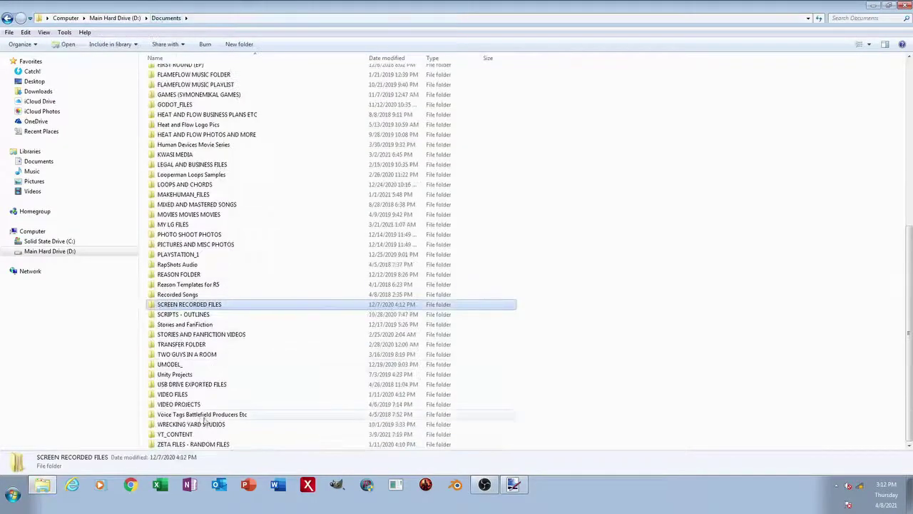
{"action": "double_click", "coordinate": [193, 433]}
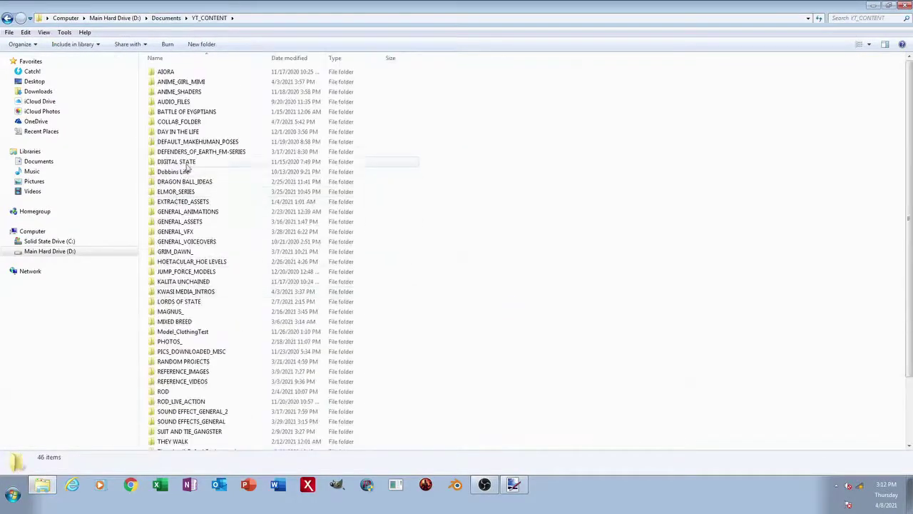
{"action": "double_click", "coordinate": [193, 152]}
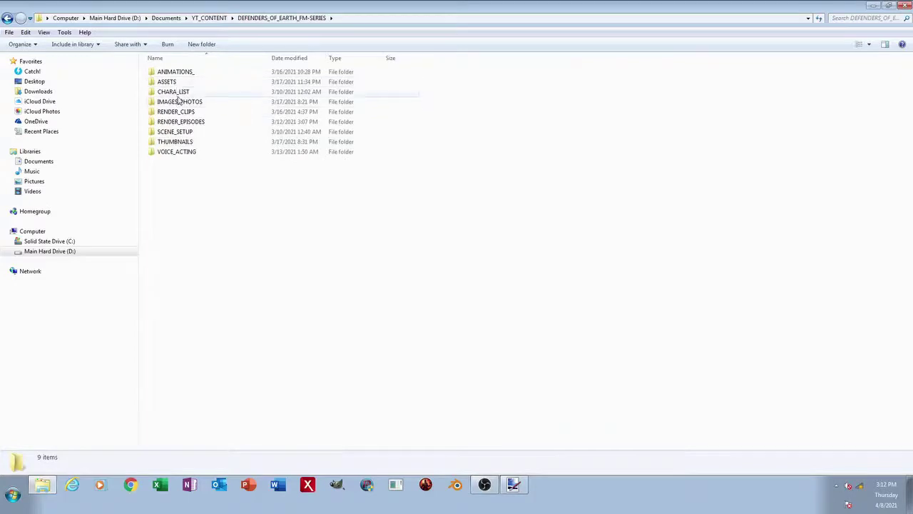
{"action": "double_click", "coordinate": [175, 92]}
{"action": "double_click", "coordinate": [175, 130]}
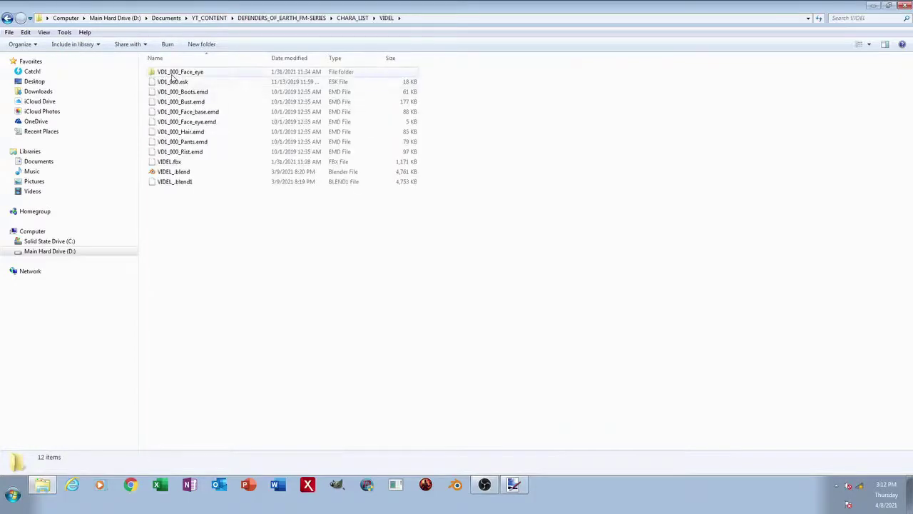
{"action": "left_click", "coordinate": [353, 18]}
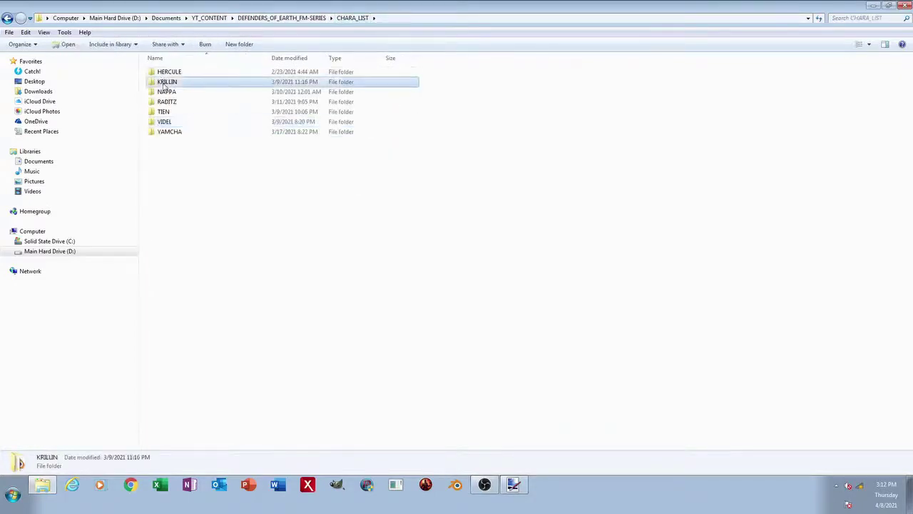
{"action": "double_click", "coordinate": [162, 86]}
{"action": "double_click", "coordinate": [165, 72]}
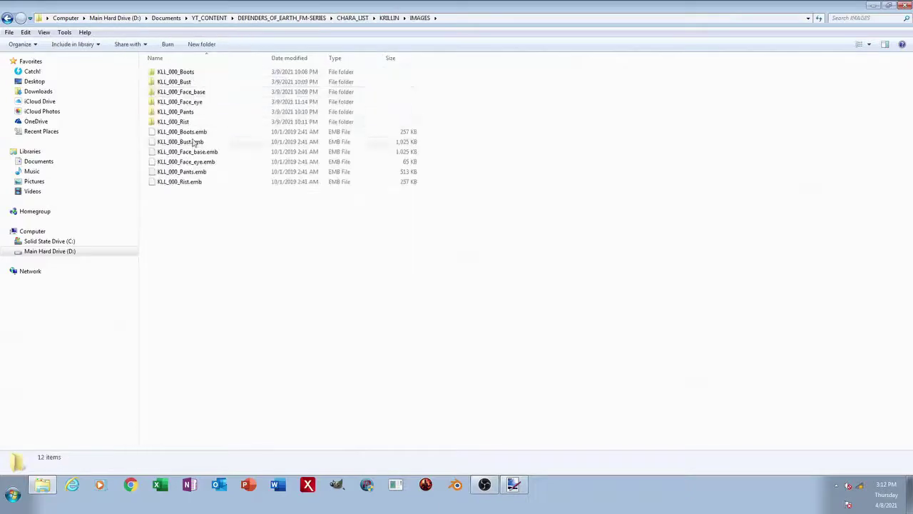
{"action": "mouse_move", "coordinate": [663, 8]}
{"action": "left_mouse_down"}
{"action": "mouse_move", "coordinate": [403, 116]}
{"action": "mouse_move", "coordinate": [375, 49]}
{"action": "left_mouse_up"}
{"action": "mouse_move", "coordinate": [675, 66]}
{"action": "left_mouse_down"}
{"action": "mouse_move", "coordinate": [724, 36]}
{"action": "mouse_move", "coordinate": [680, 38]}
{"action": "left_mouse_up"}
Try to open KLL_000_Bust.emb in paint.net
{"action": "mouse_move", "coordinate": [240, 181]}
{"action": "left_mouse_down"}
{"action": "mouse_move", "coordinate": [609, 220]}
{"action": "mouse_move", "coordinate": [551, 255]}
{"action": "left_mouse_up"}
{"action": "left_click", "coordinate": [596, 227]}
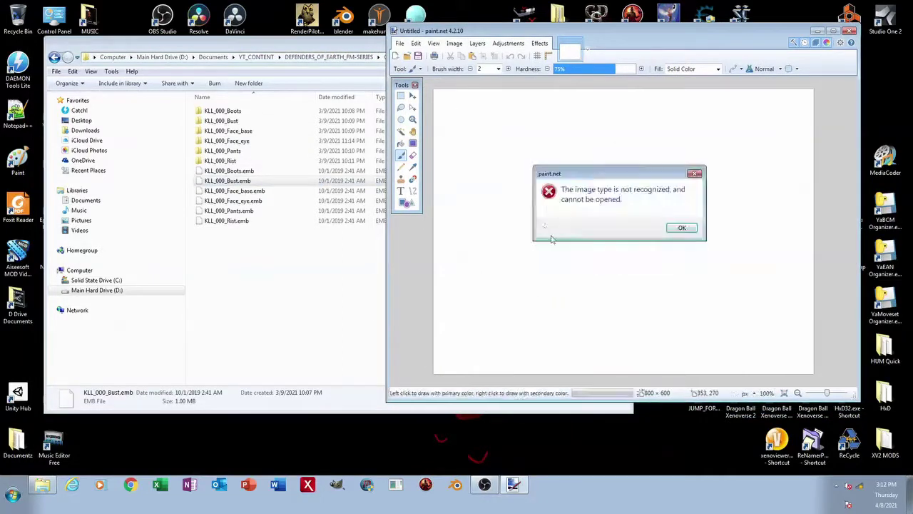
{"action": "left_click", "coordinate": [681, 228]}
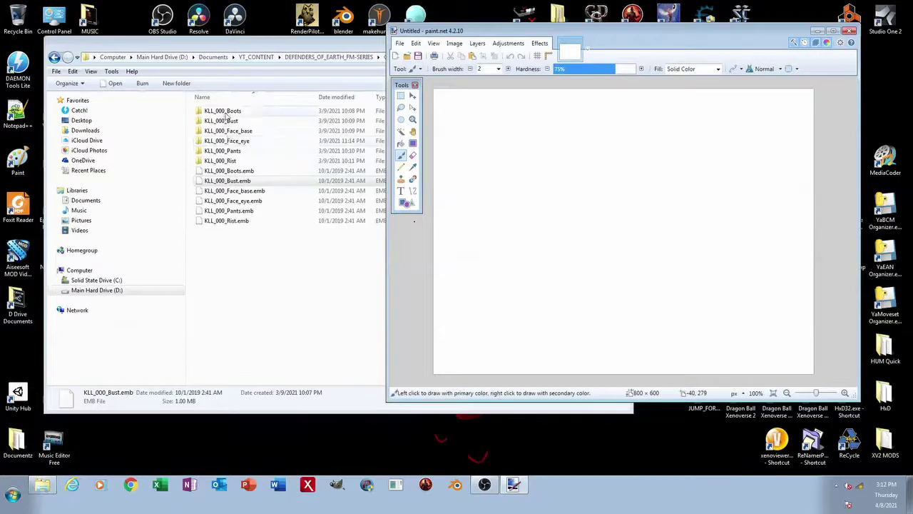
Open DATA001.dds from the KLL_000_Bust folder in paint.net
{"action": "double_click", "coordinate": [226, 121]}
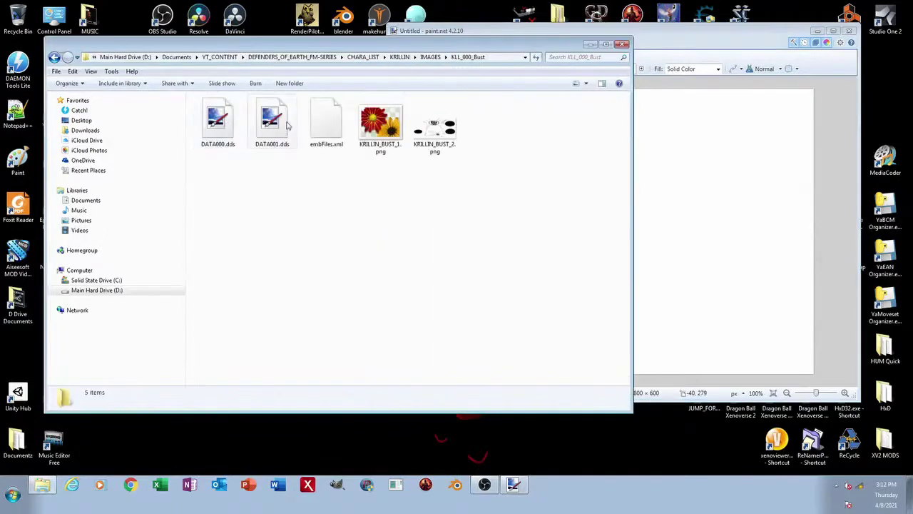
{"action": "mouse_move", "coordinate": [268, 131]}
{"action": "left_mouse_down"}
{"action": "mouse_move", "coordinate": [524, 259]}
{"action": "mouse_move", "coordinate": [652, 153]}
{"action": "left_mouse_up"}
{"action": "left_click", "coordinate": [592, 226]}
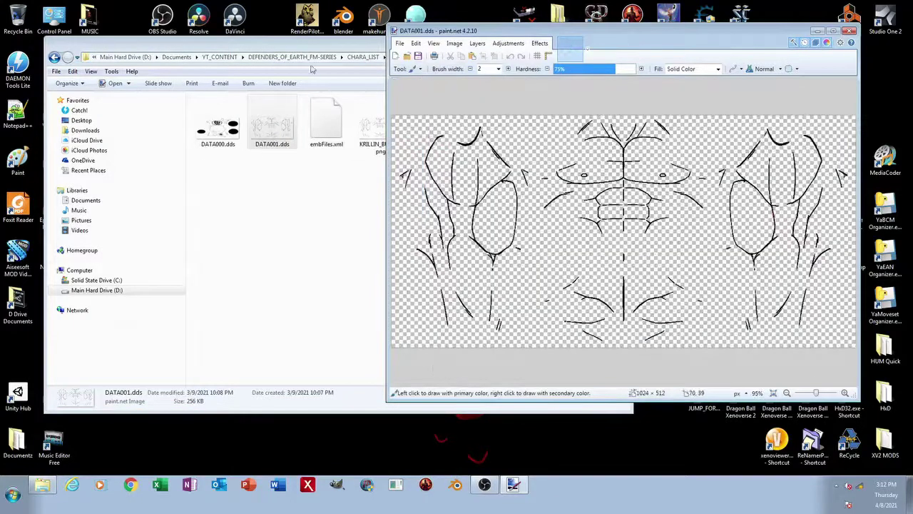
Bring up the DDS save configuration for DATA001.dds and cancel it
{"action": "left_click", "coordinate": [319, 49]}
{"action": "left_click", "coordinate": [701, 45]}
{"action": "left_click", "coordinate": [417, 56]}
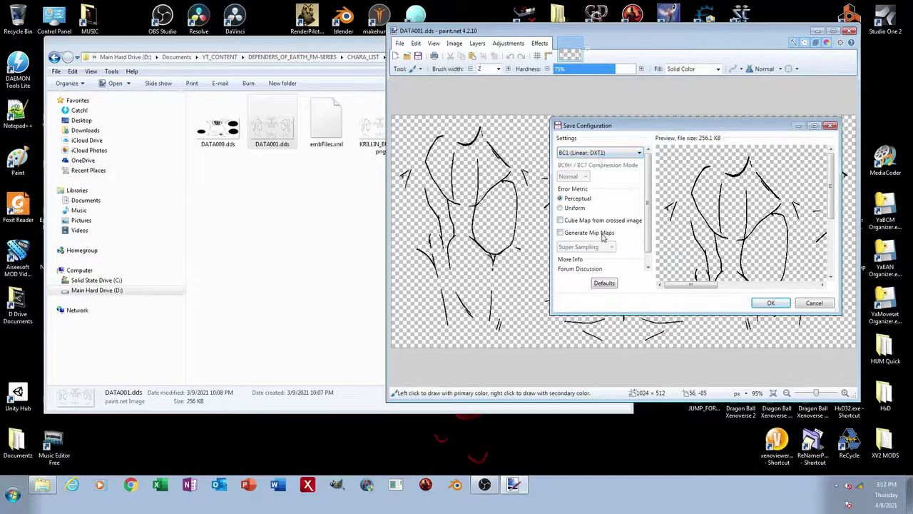
{"action": "left_click", "coordinate": [813, 302]}
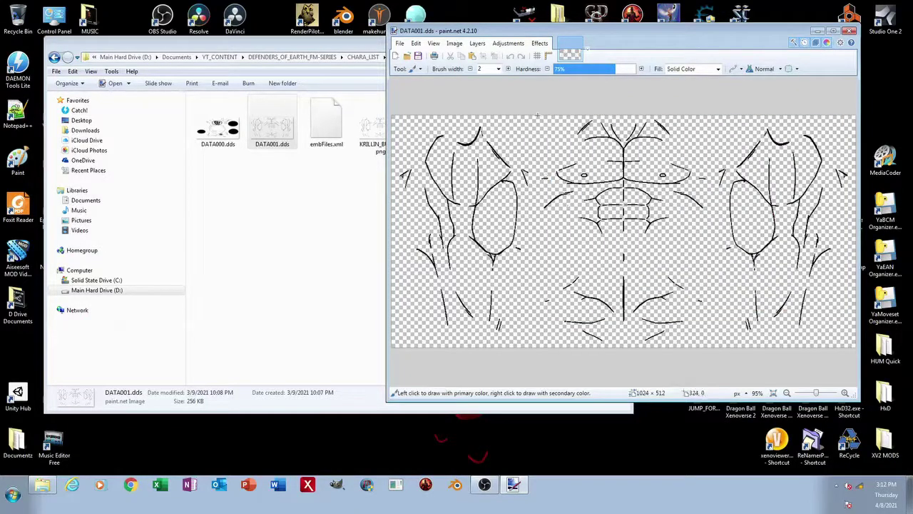
Start saving a copy of DATA001 with PNG (*.png) as the file type, and cancel the save
{"action": "left_click", "coordinate": [400, 44]}
{"action": "left_click", "coordinate": [419, 128]}
{"action": "left_click", "coordinate": [548, 257]}
{"action": "left_click", "coordinate": [499, 306]}
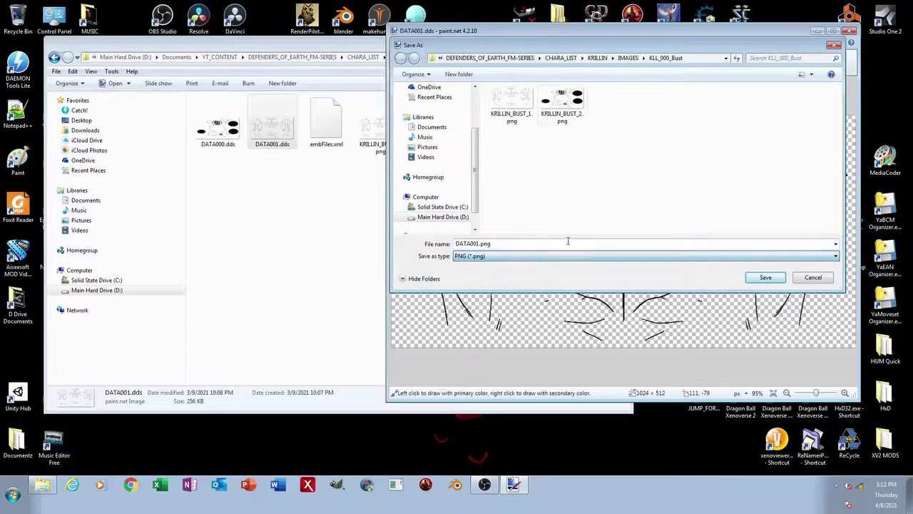
{"action": "left_click", "coordinate": [812, 277]}
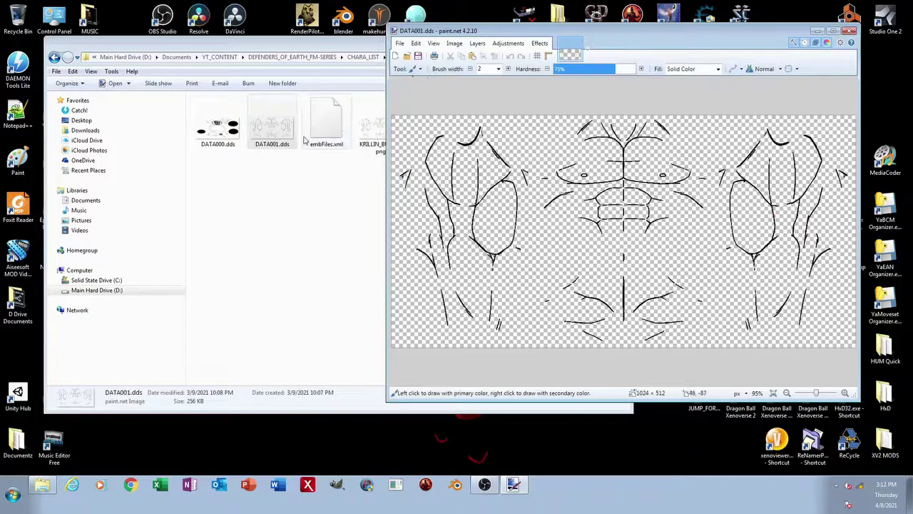
Check the folder's image files, review paint.net's DDS save options once more and dismiss them without saving
{"action": "left_click", "coordinate": [316, 50]}
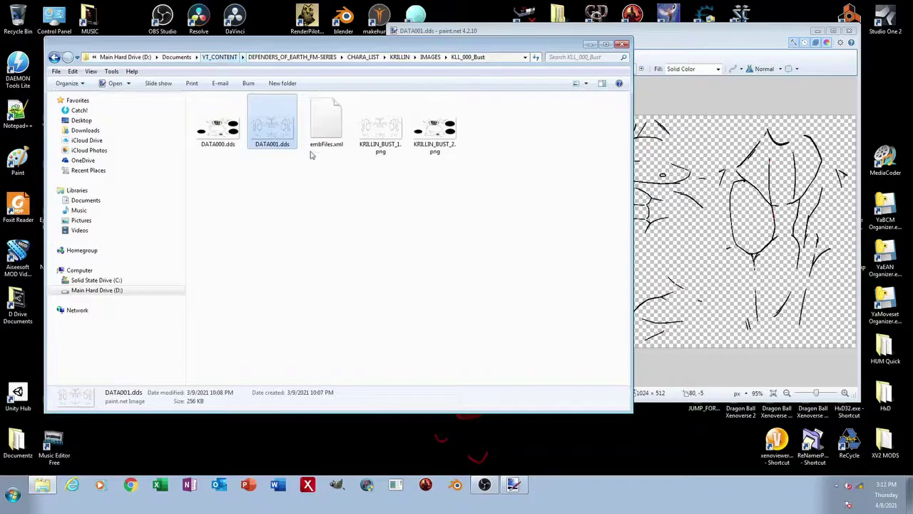
{"action": "left_click", "coordinate": [692, 34]}
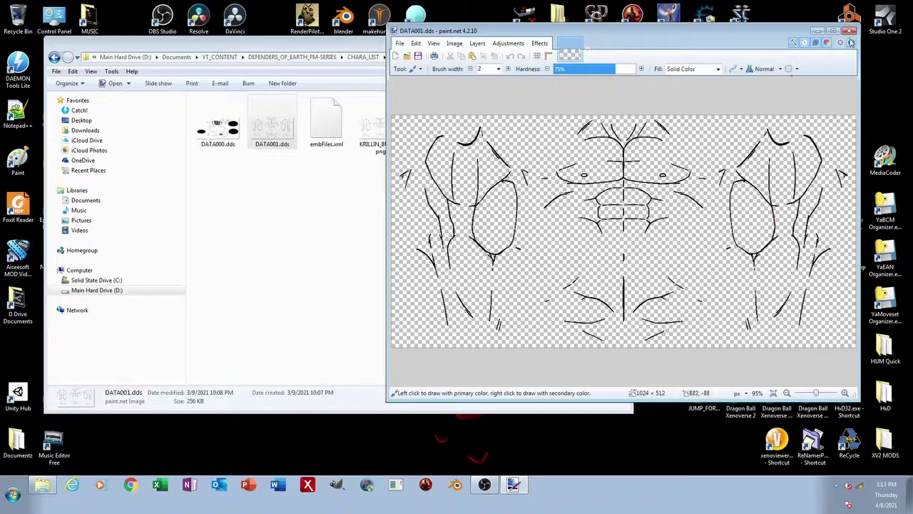
{"action": "left_click", "coordinate": [400, 43]}
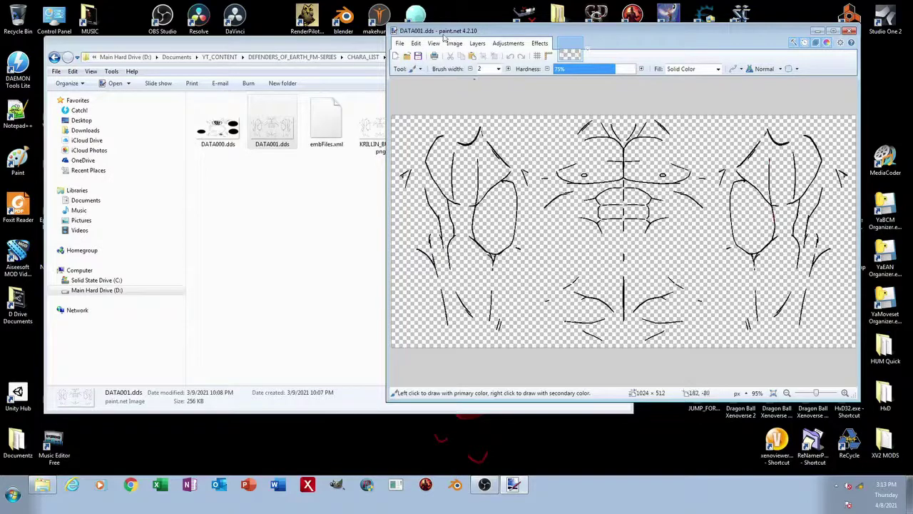
{"action": "left_click", "coordinate": [420, 58]}
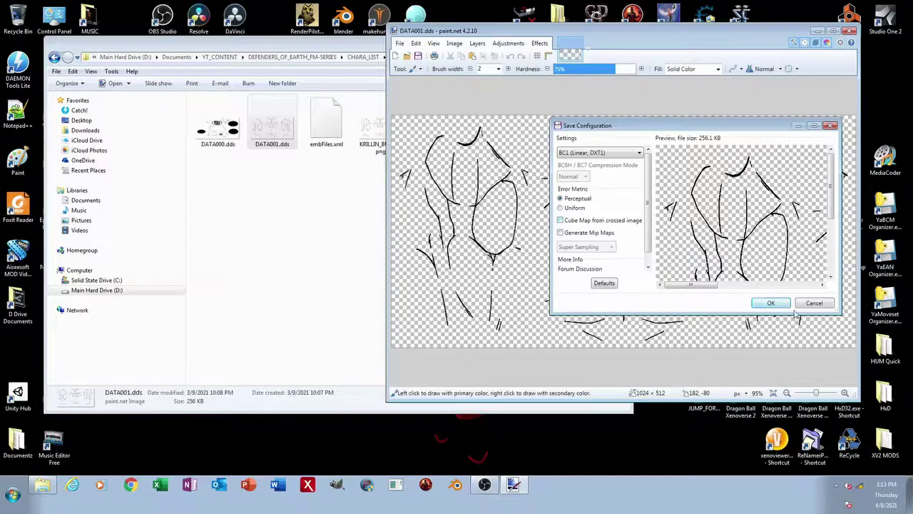
{"action": "left_click", "coordinate": [824, 305]}
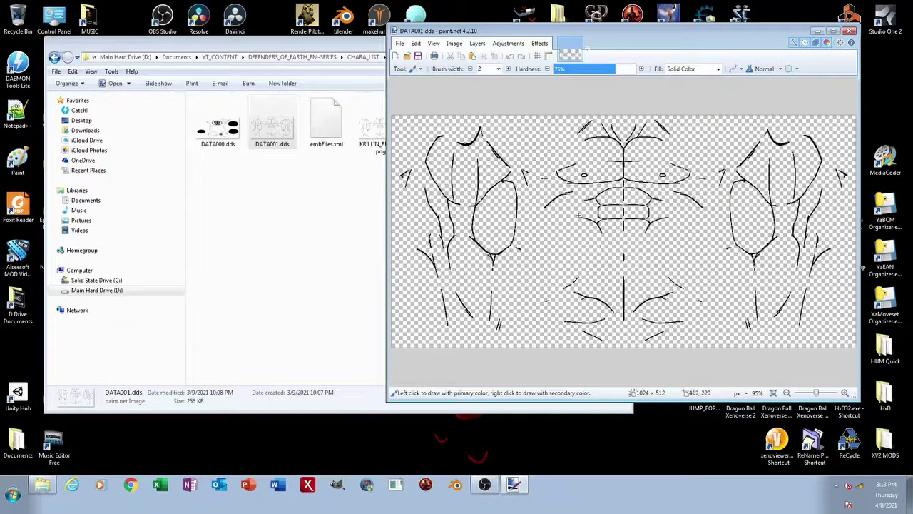